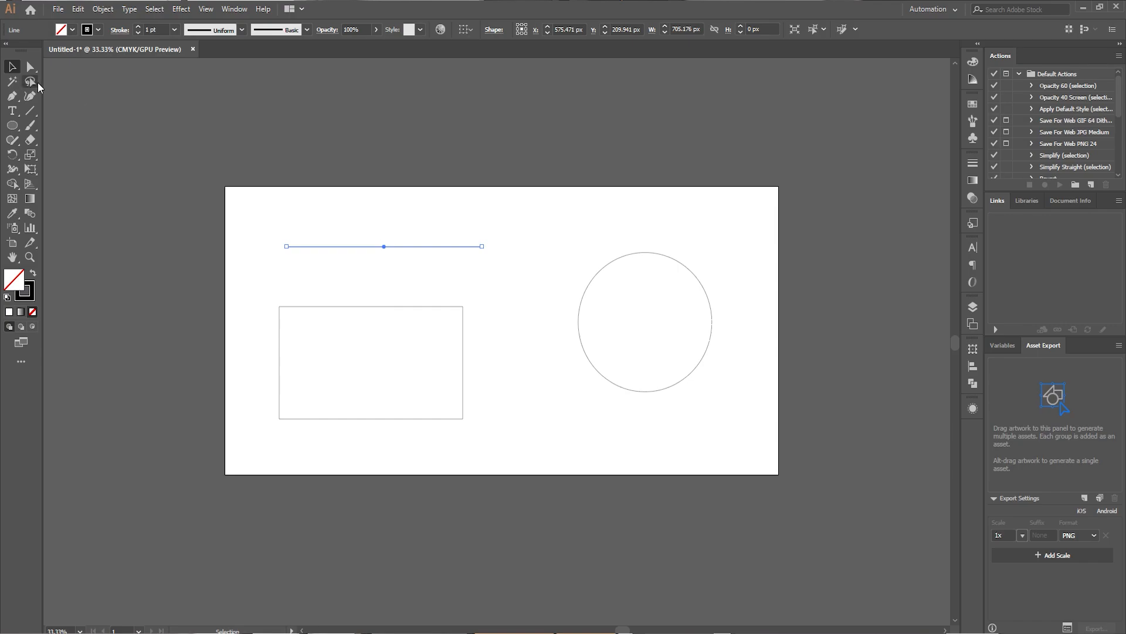
Inspect the anchor points of the line, rectangle and circle with the Direct Selection tool.
left_click(33, 69)
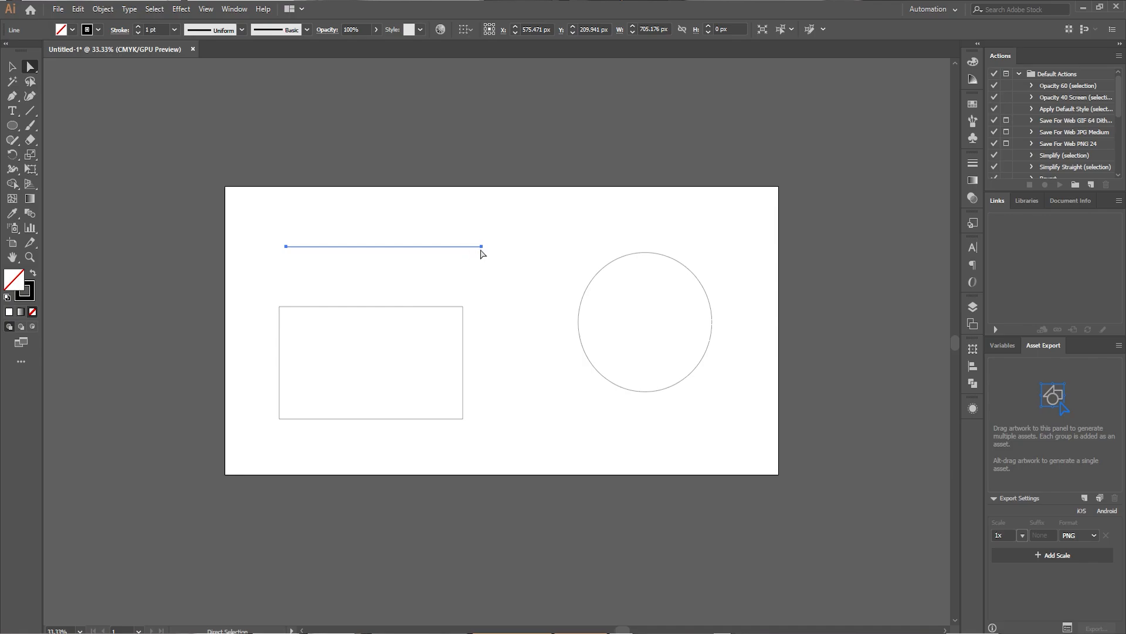
left_click(446, 330)
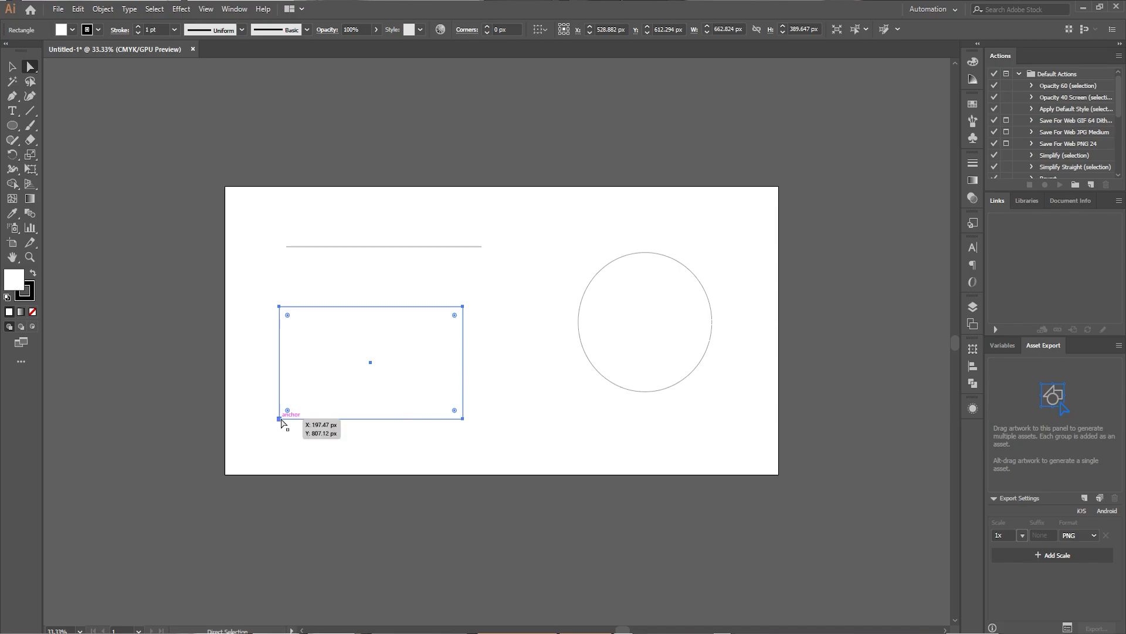
left_click(665, 337)
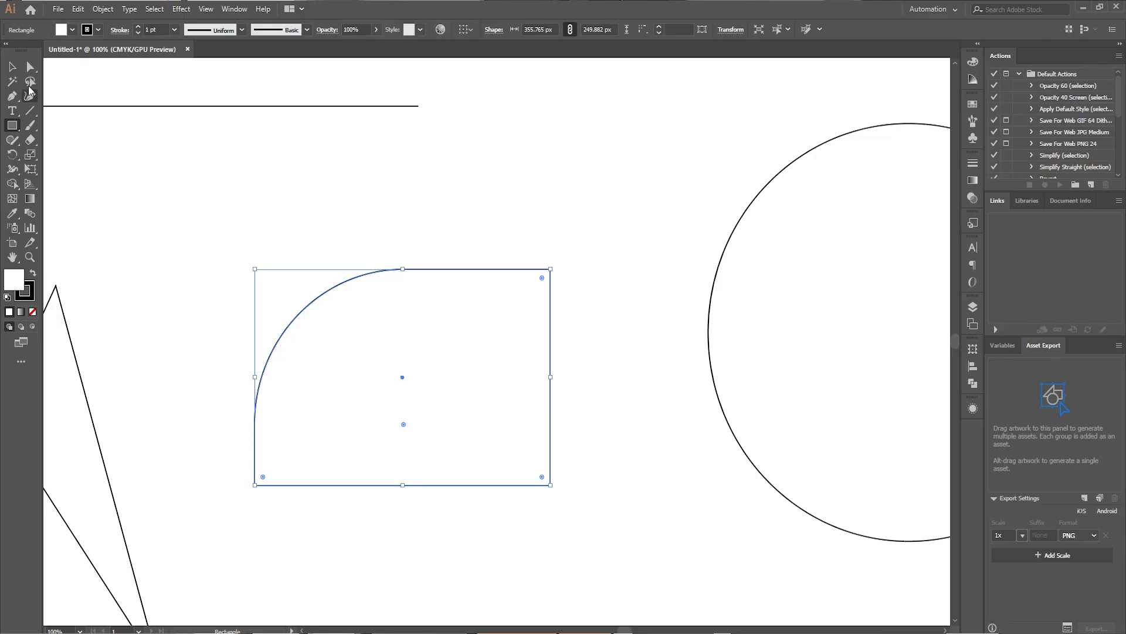
Round the rectangle's upper-right corner with Direct Selection and move its two resulting anchor points outward and upward.
left_click(30, 67)
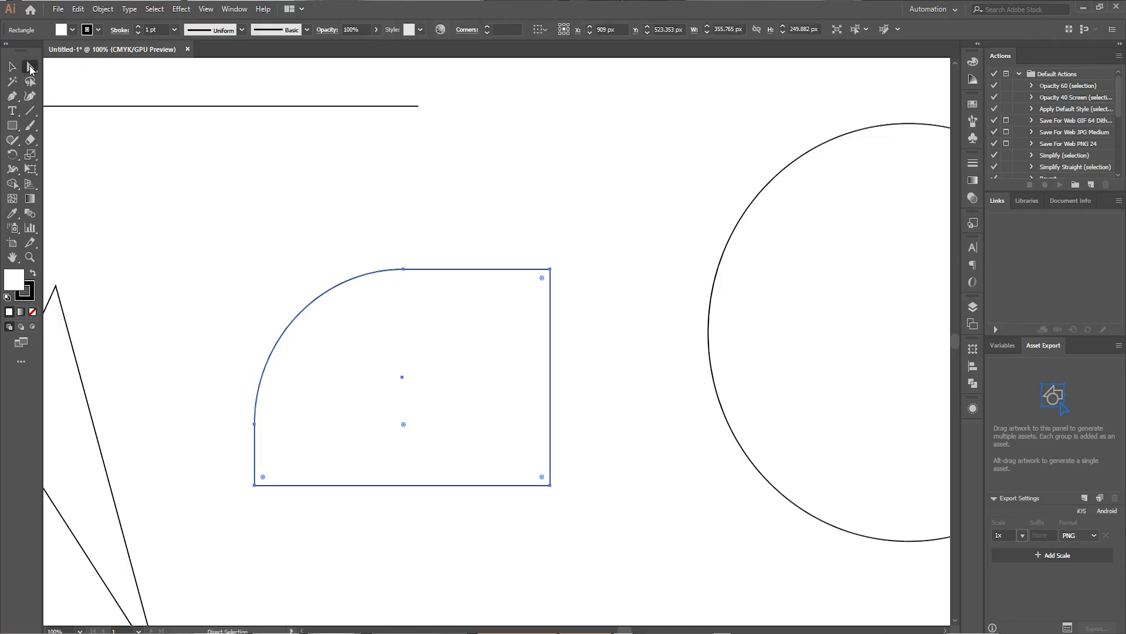
left_click(549, 269)
left_click_drag(543, 278, 606, 302)
left_click(551, 320)
left_click_drag(503, 273, 479, 189)
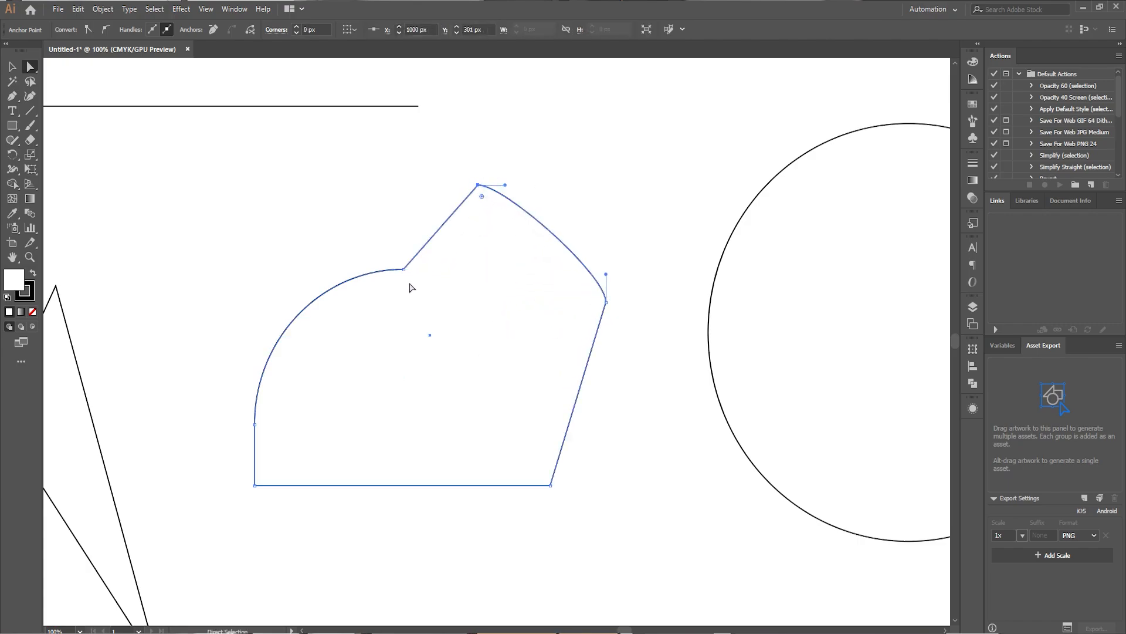
Distort the shape further by moving the rounded upper-left corner's two anchors and the lower-right anchor inward.
left_click_drag(406, 271, 431, 345)
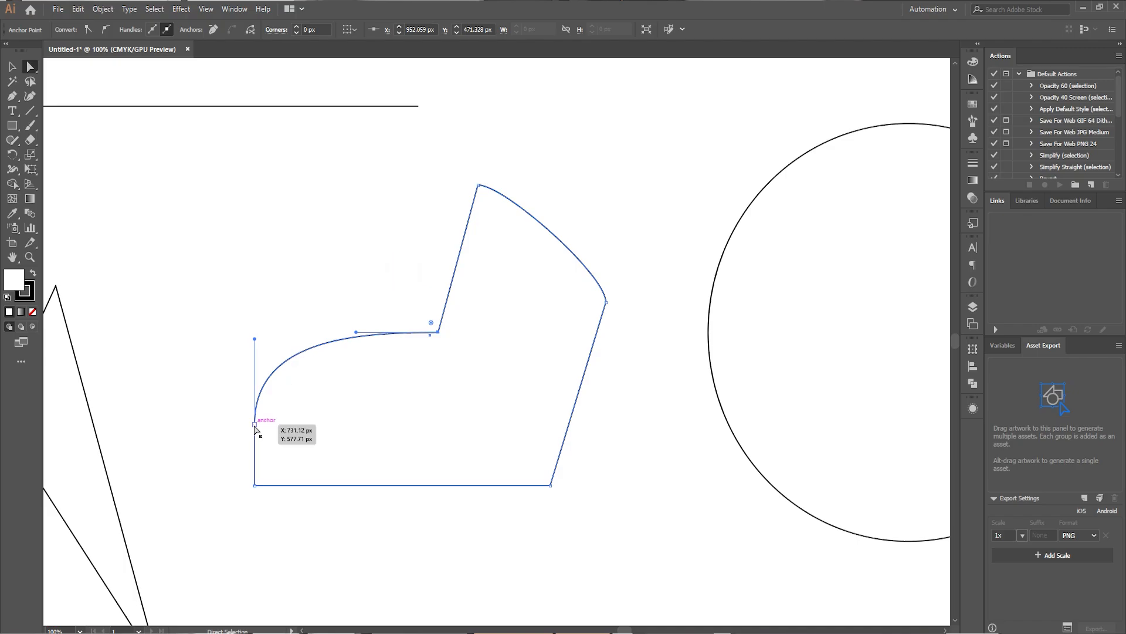
left_click_drag(255, 425, 381, 403)
left_click_drag(552, 485, 510, 435)
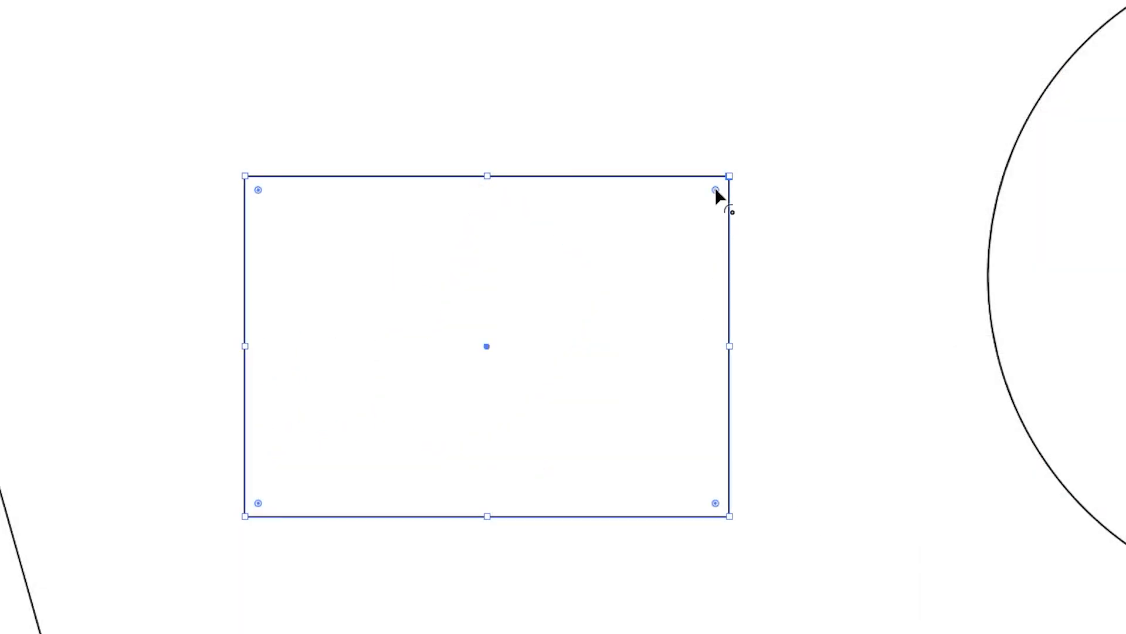
left_click_drag(716, 188, 630, 271)
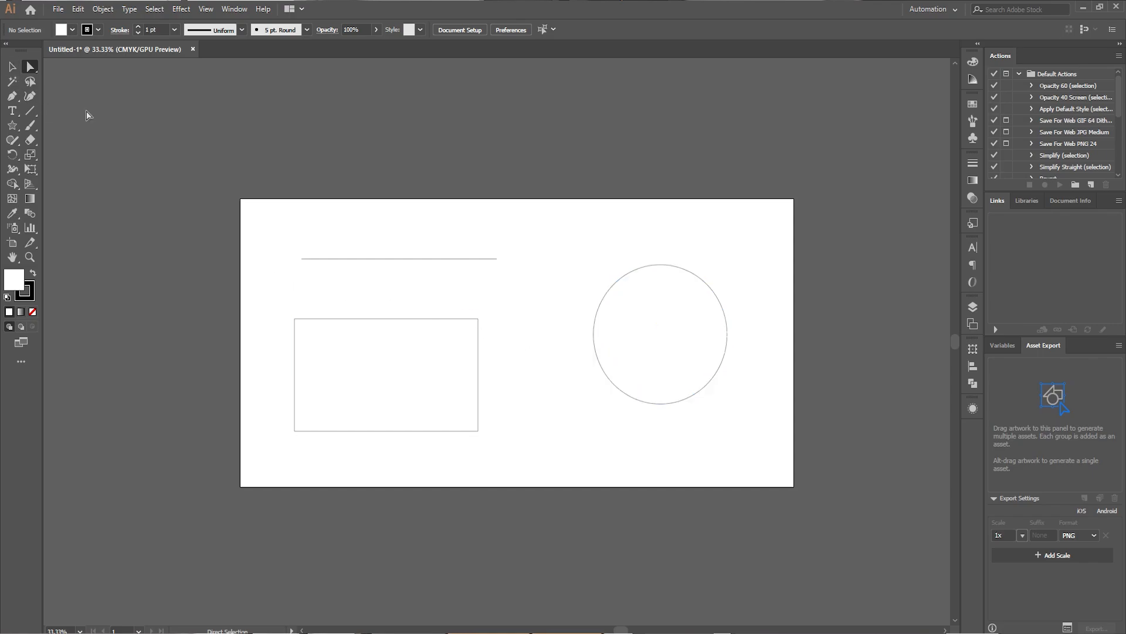
Reshape the rectangle below the line into an angular dart by moving its corner anchors individually.
left_click(329, 319)
left_click_drag(294, 318, 413, 404)
left_click_drag(478, 319, 376, 319)
left_click_drag(414, 406, 348, 382)
left_click_drag(479, 432, 411, 408)
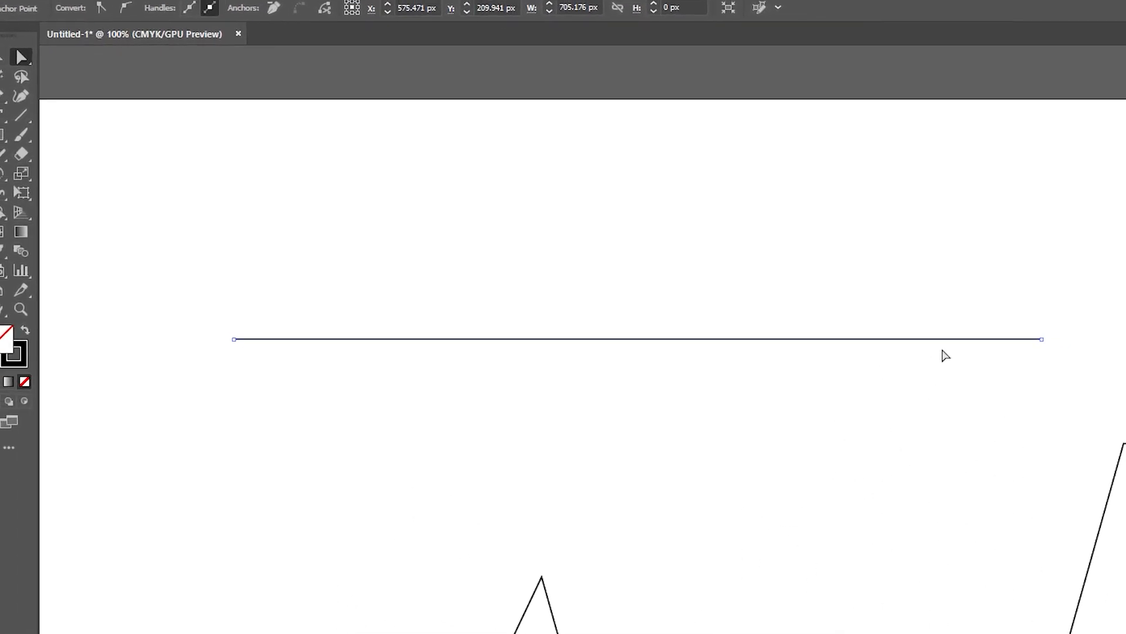
Select the straight line and move its left endpoint to change the line's length and angle.
left_click(473, 258)
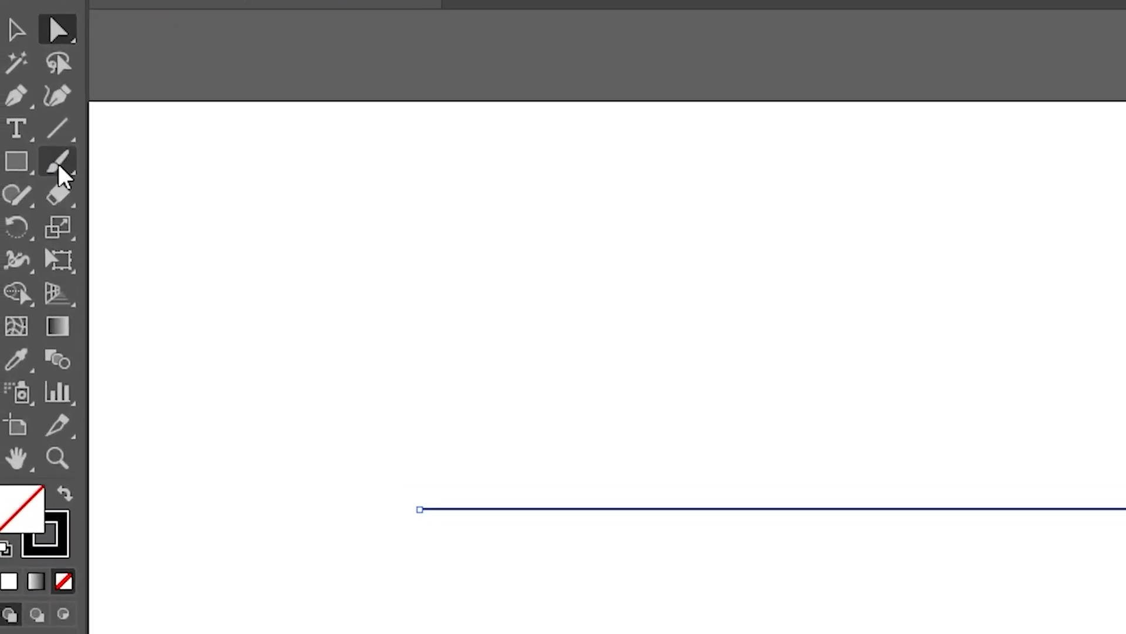
left_click(74, 133)
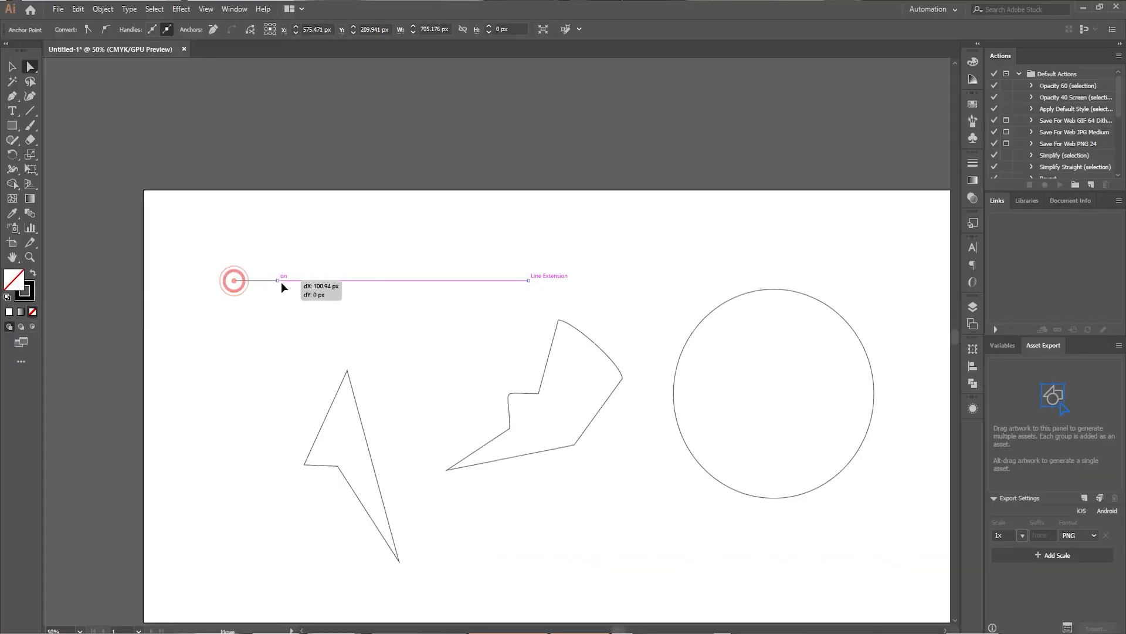
left_click_drag(281, 283, 322, 244)
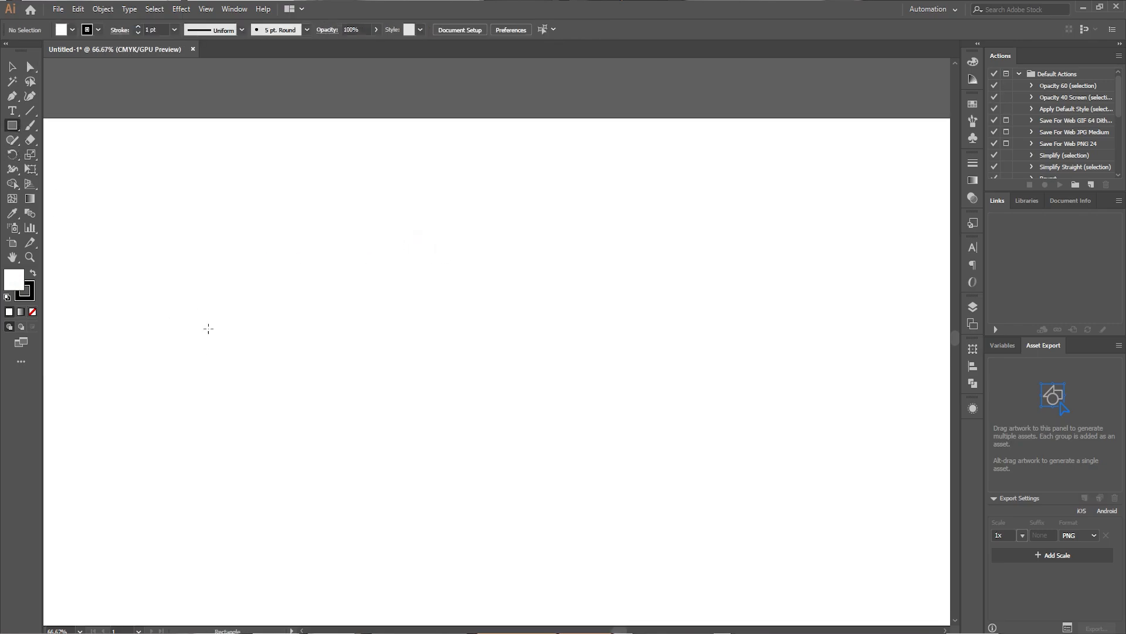
Draw a rectangle about 287 by 233 px and duplicate it flush to its right side and flush above it.
mouse_move(183, 302)
left_mouse_down()
mouse_move(395, 432)
mouse_move(343, 437)
left_mouse_up()
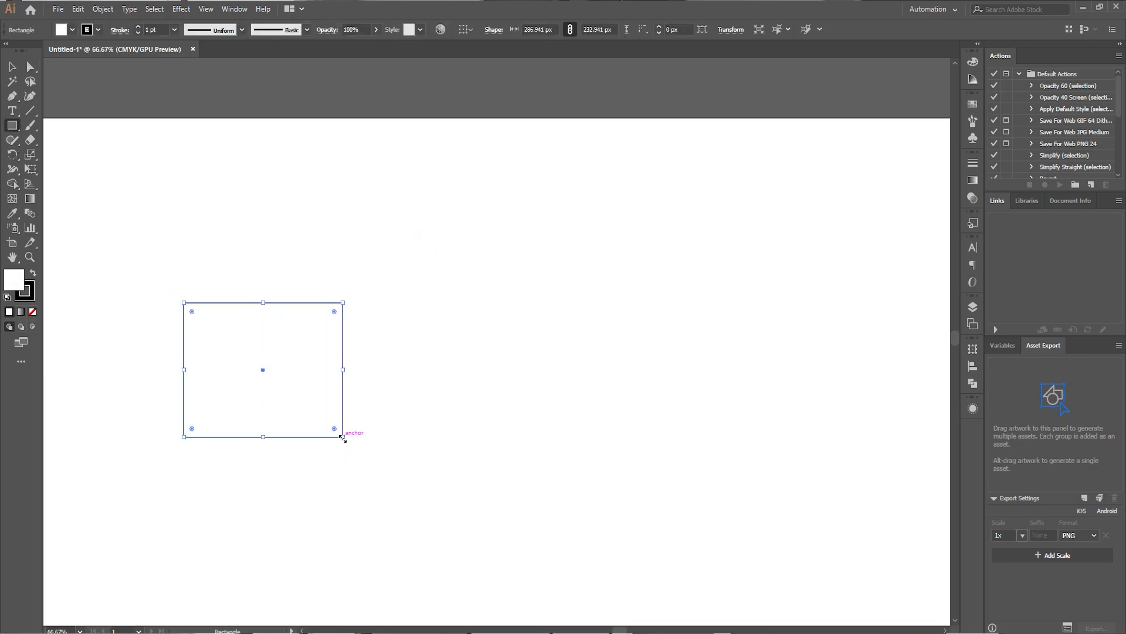
key("a")
left_click_drag(298, 373, 459, 387)
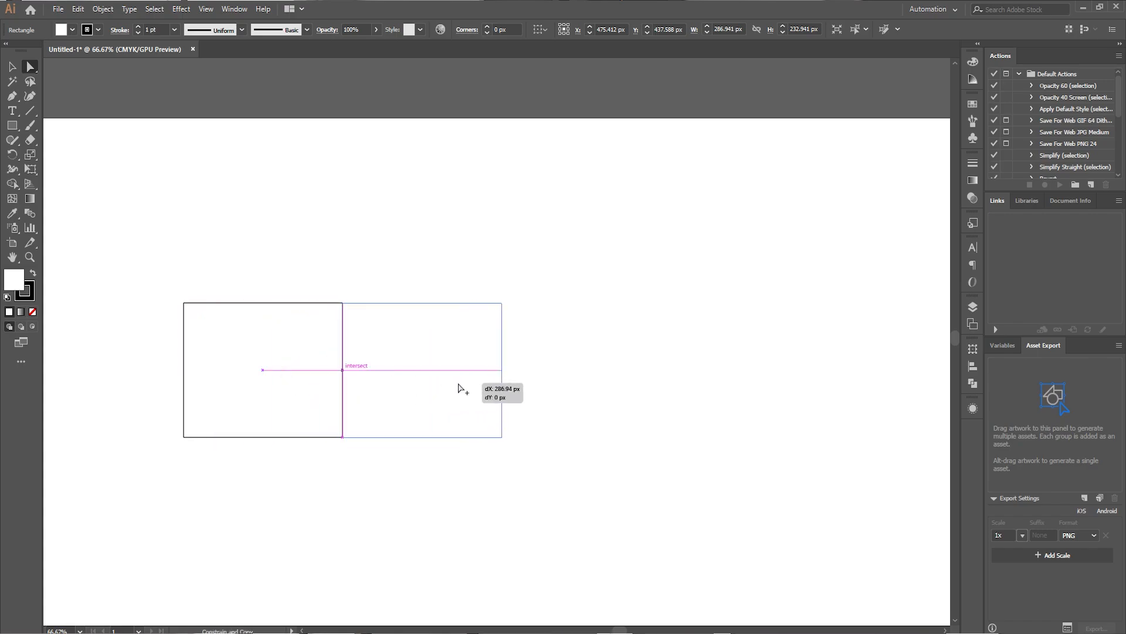
left_click_drag(305, 358, 310, 234)
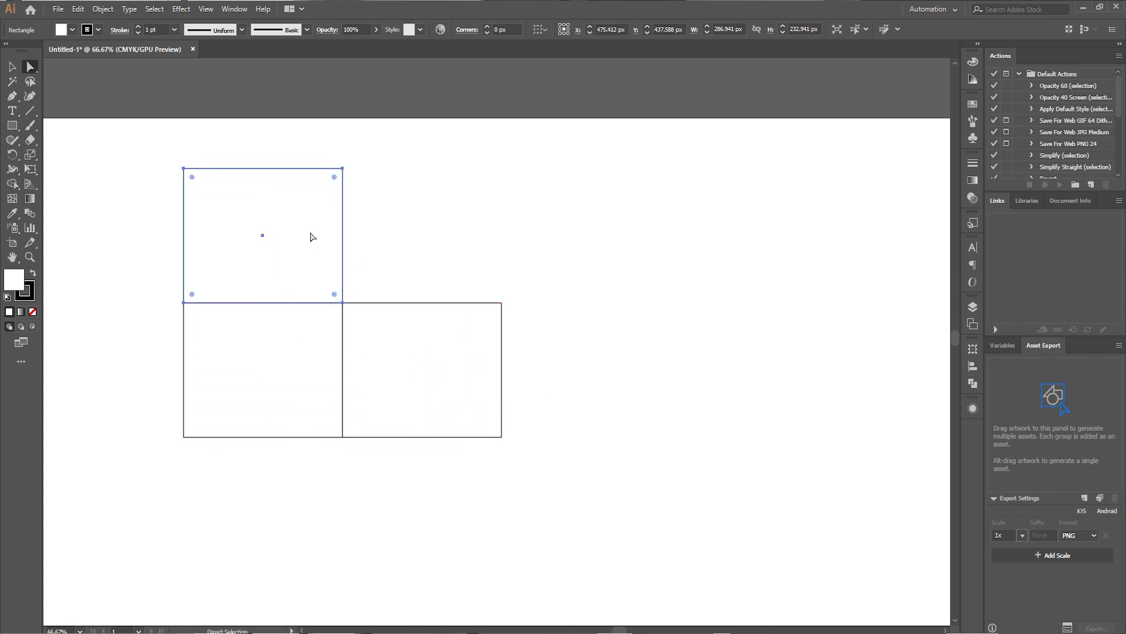
Move the upper rectangle's top anchors to form a slanted box lid, snapping its right corner to the right rectangle's upper-right corner.
key("ctrl+minus")
key("ctrl+minus")
left_click_drag(239, 239, 369, 293)
left_click_drag(352, 251, 431, 314)
left_click_drag(353, 315, 354, 303)
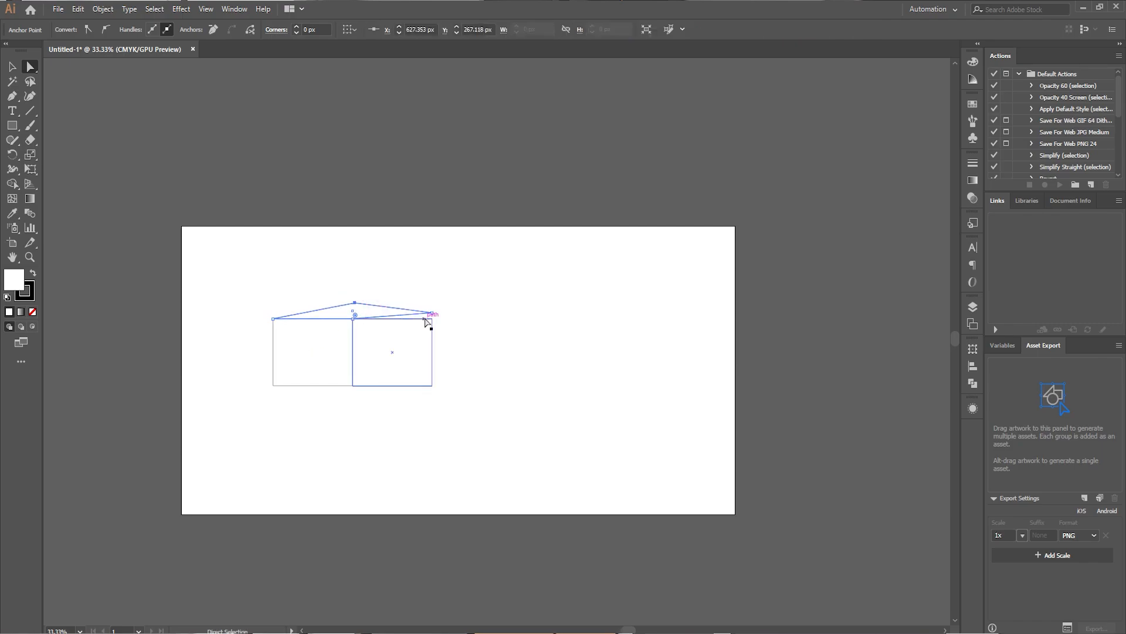
left_click_drag(431, 313, 432, 318)
left_click(443, 300)
Move the outer left and outer right anchors of the side rectangles inward and slightly up to form a perspective box.
left_click_drag(244, 302, 305, 399)
left_click_drag(273, 386, 322, 381)
left_click_drag(453, 299, 418, 390)
left_click_drag(433, 384, 384, 381)
scroll(349, 331, "up", 4)
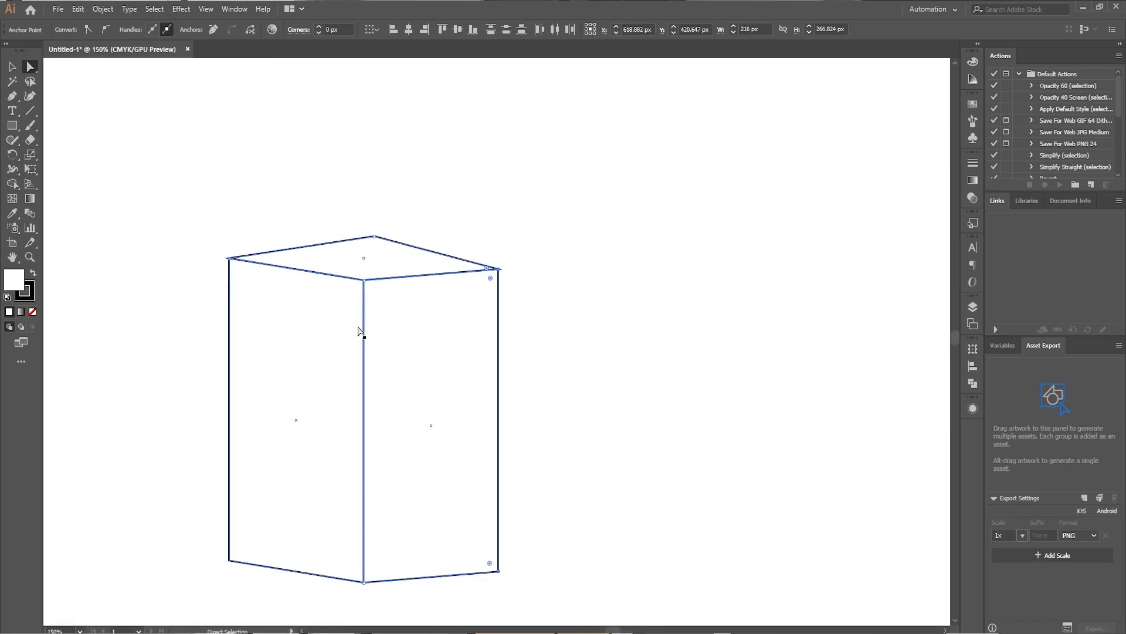
scroll(396, 336, "up", 2)
scroll(397, 337, "down", 2)
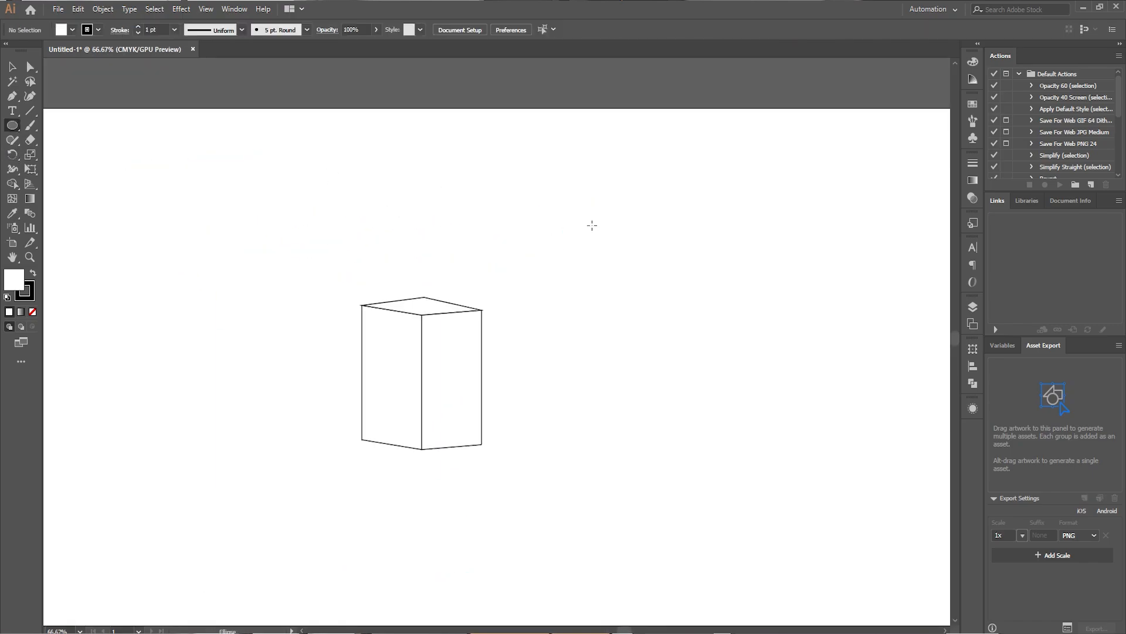
Draw an ellipse about 271 by 373 px beside the box and lower its two side anchors to make an egg shape.
left_click_drag(623, 248, 773, 463)
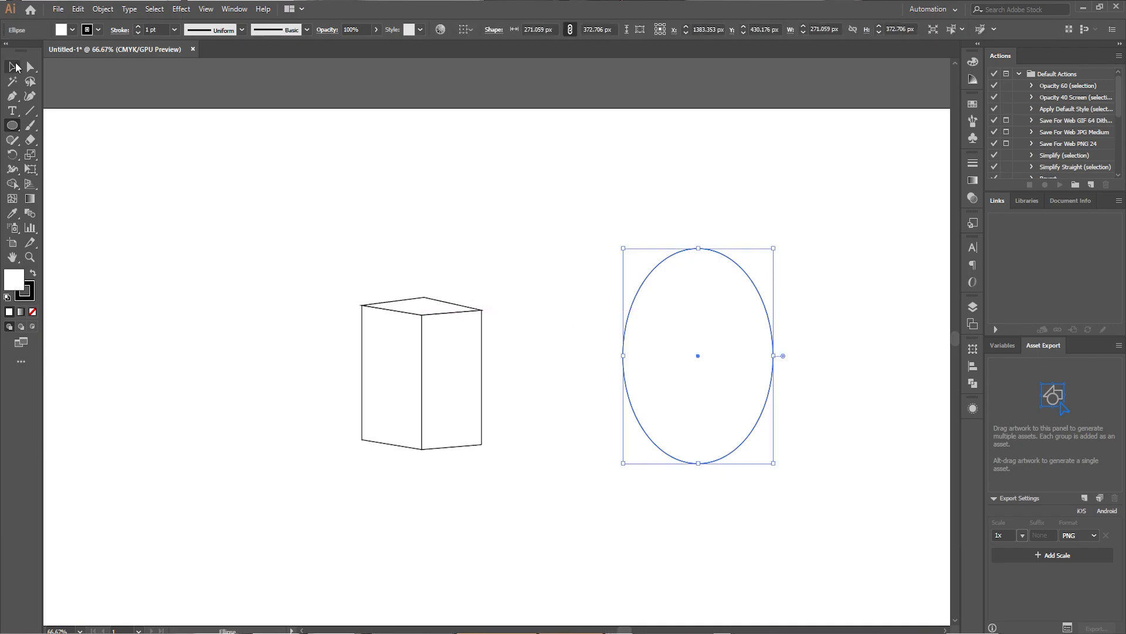
left_click(30, 67)
left_click_drag(667, 371, 795, 382)
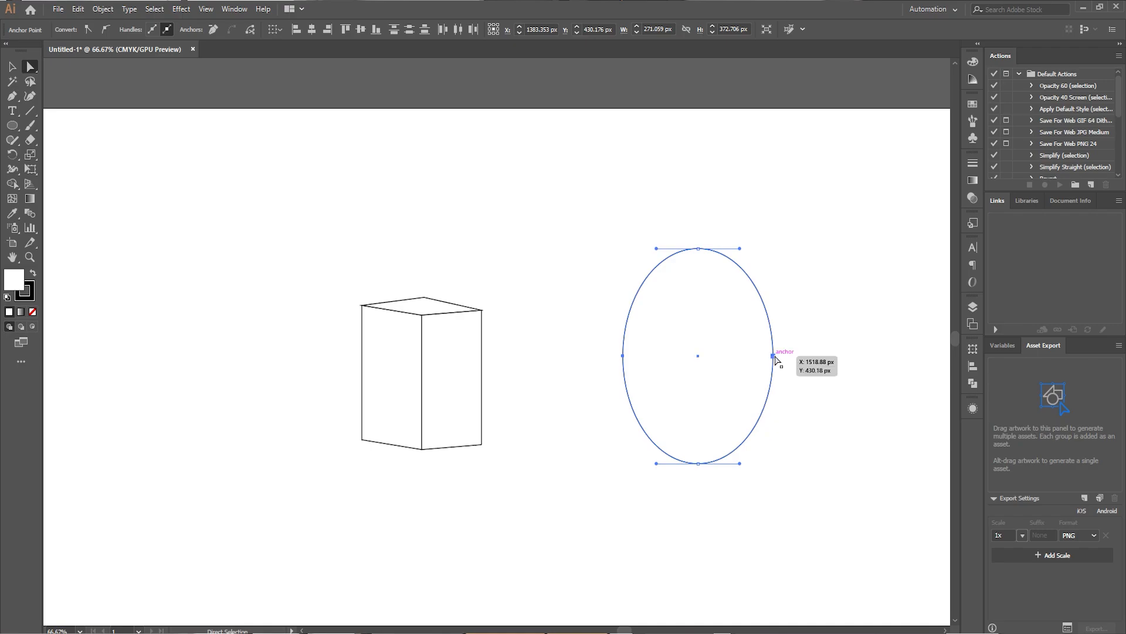
left_click_drag(773, 360, 772, 386)
left_click(610, 350)
left_click(610, 345)
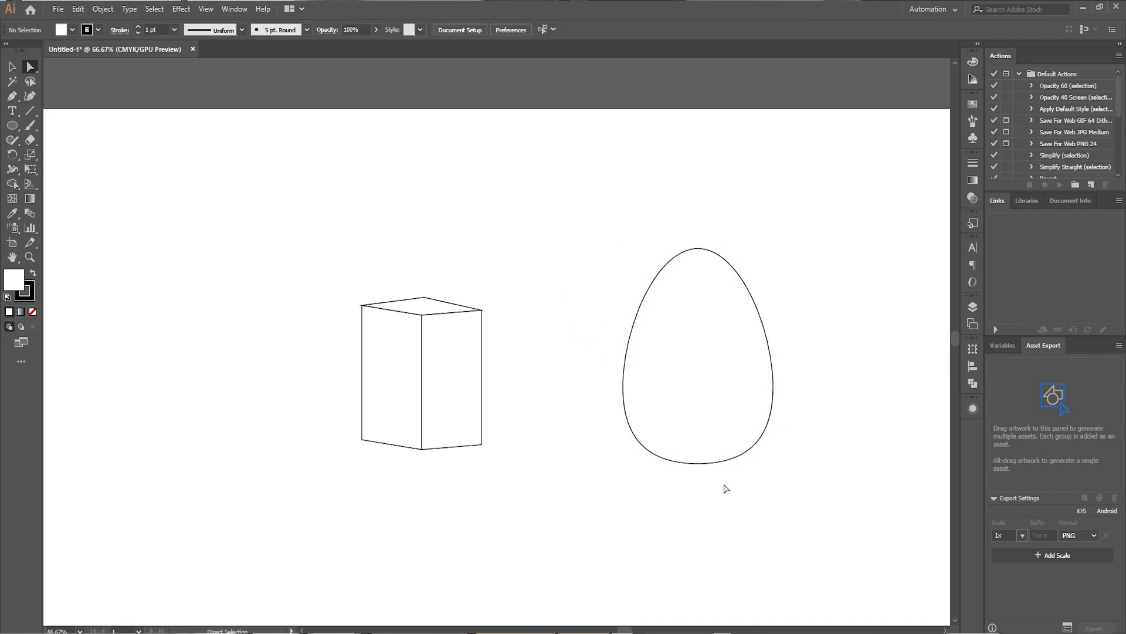
Scale the egg down slightly and move it to the upper-left area of the artboard.
left_click(730, 454)
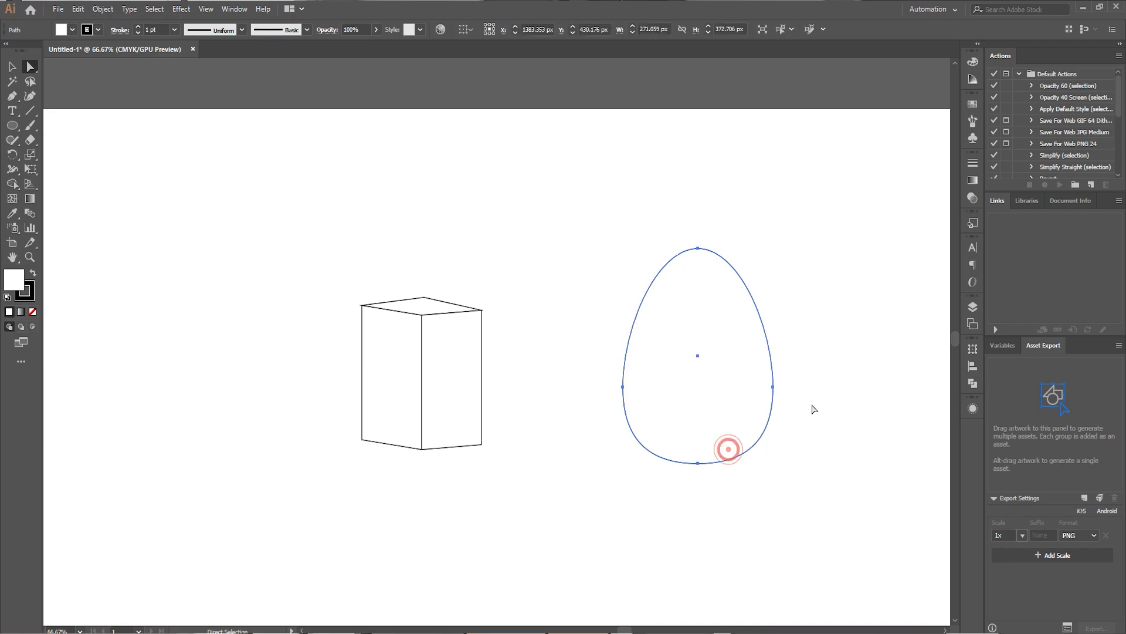
left_click_drag(675, 369, 610, 526)
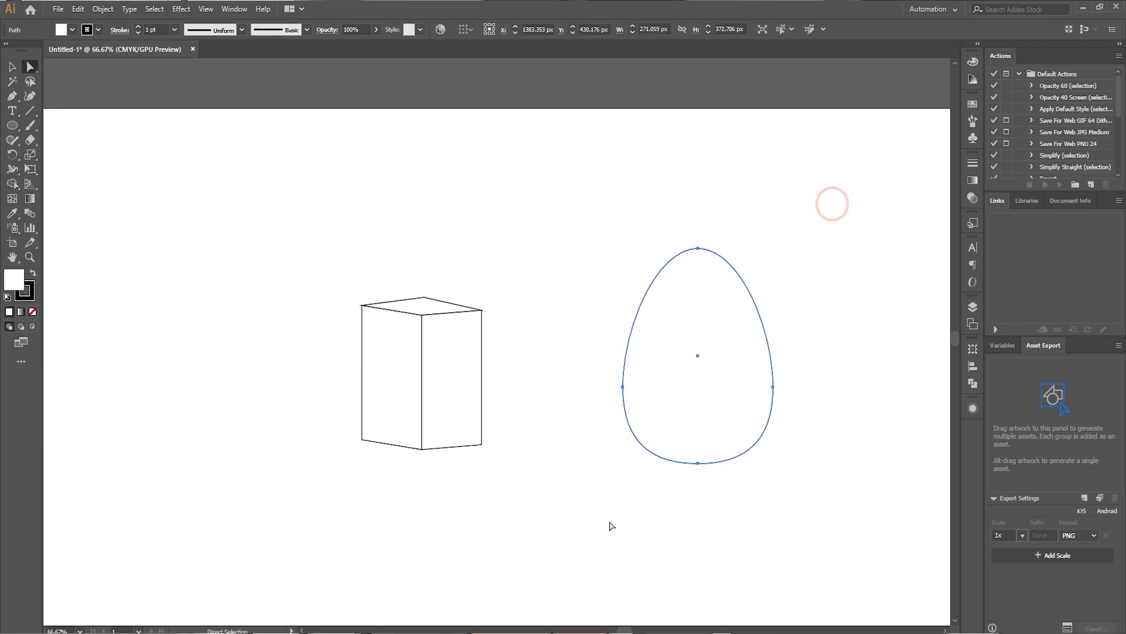
left_click(12, 67)
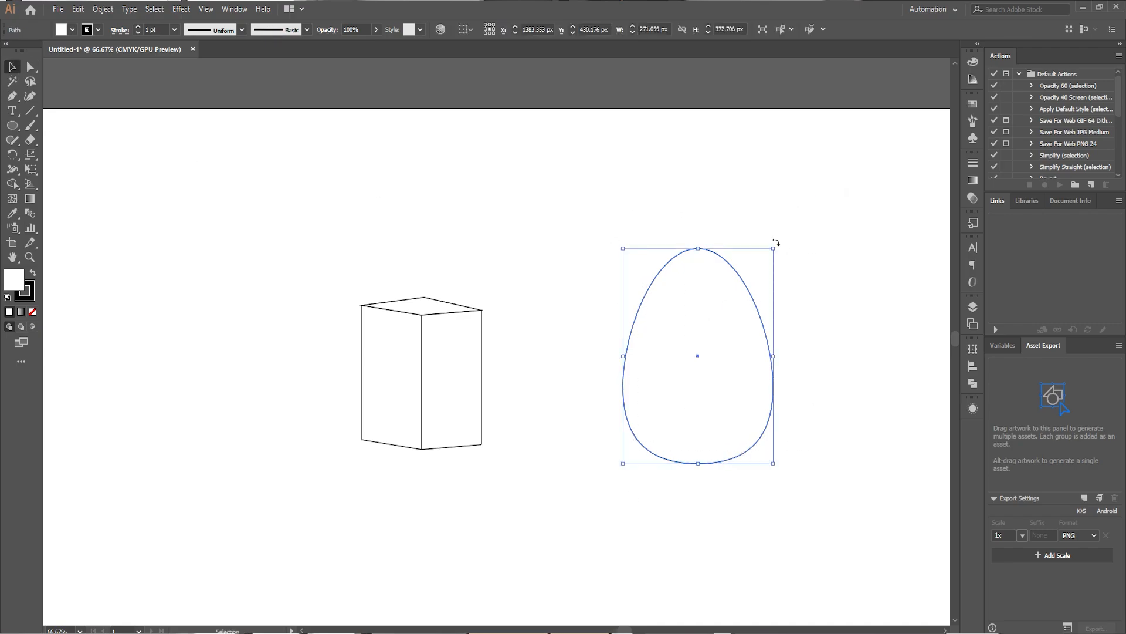
left_click_drag(773, 247, 765, 282)
left_click_drag(704, 342, 165, 203)
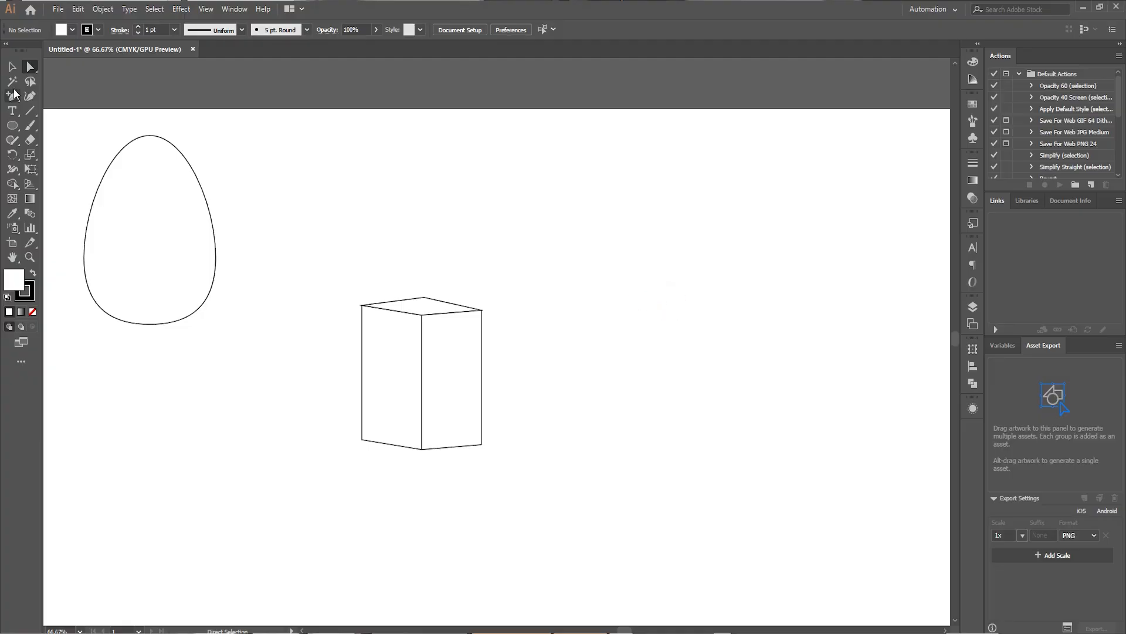
Draw an ellipse about 309 by 436 px beside the box and lengthen the right handle of its top anchor.
left_click(12, 126)
left_click(72, 155)
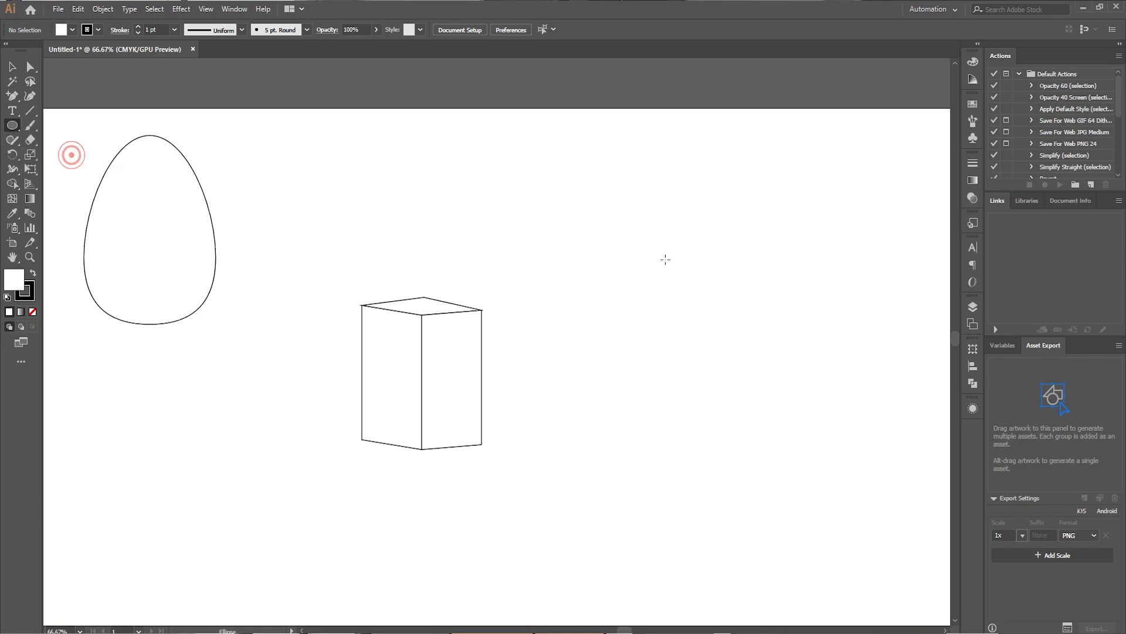
mouse_move(631, 219)
left_mouse_down()
mouse_move(799, 431)
mouse_move(804, 471)
left_mouse_up()
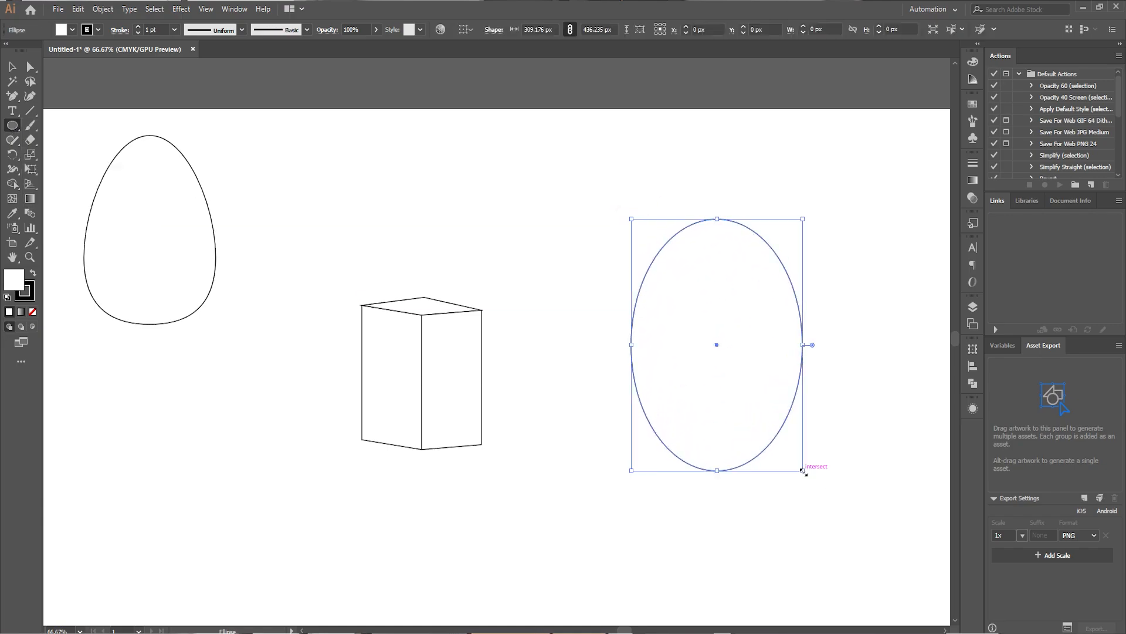
left_click(30, 68)
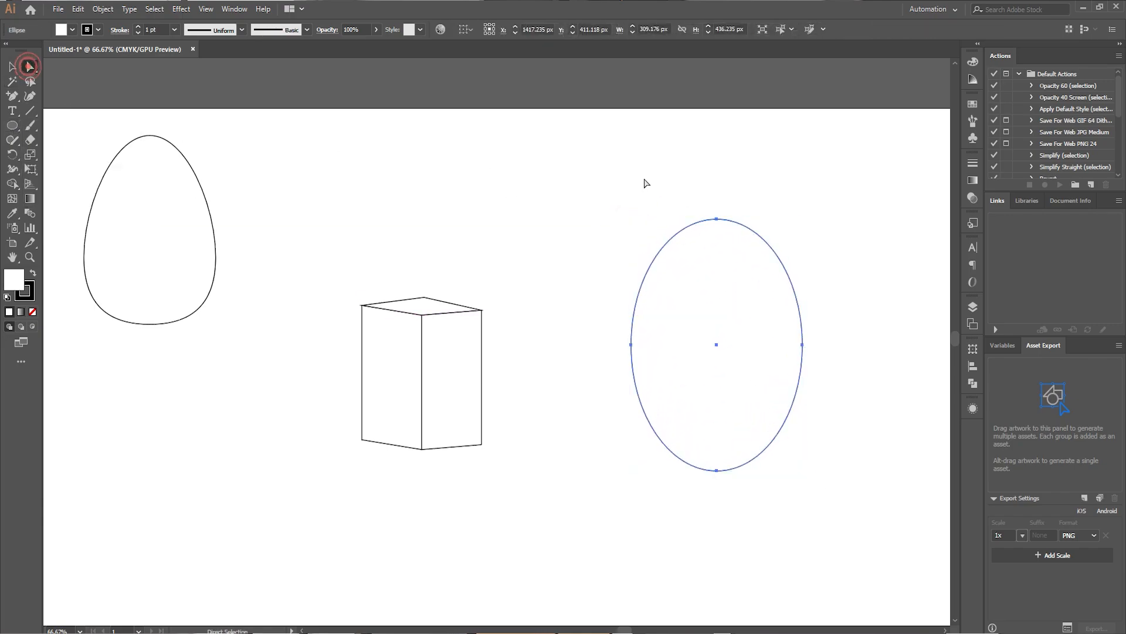
left_click(717, 219)
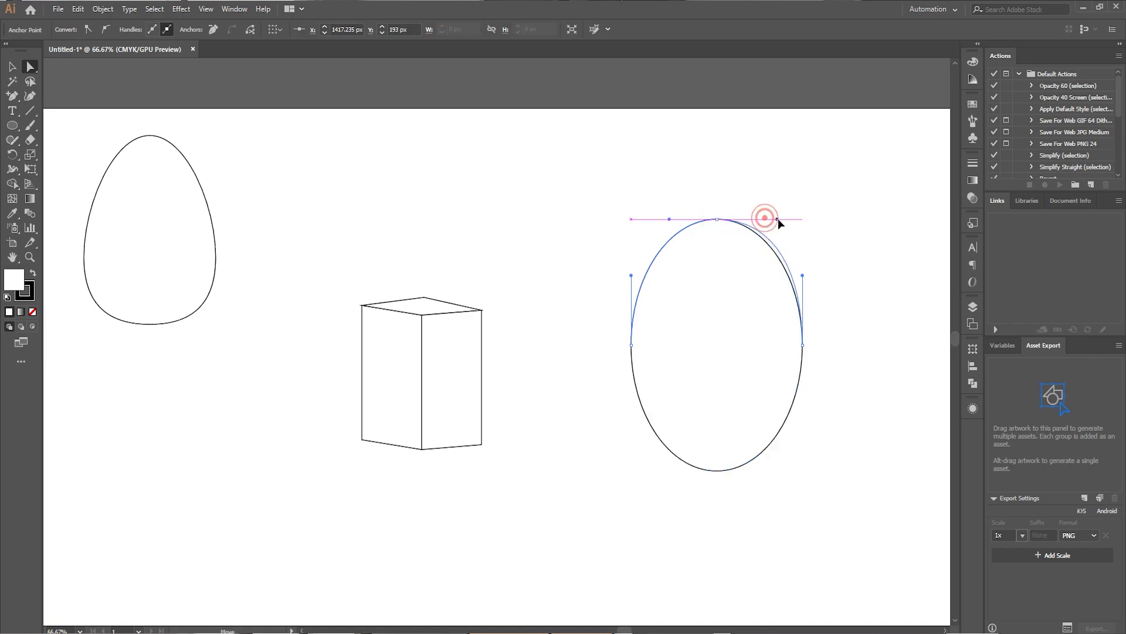
left_click_drag(784, 220, 784, 219)
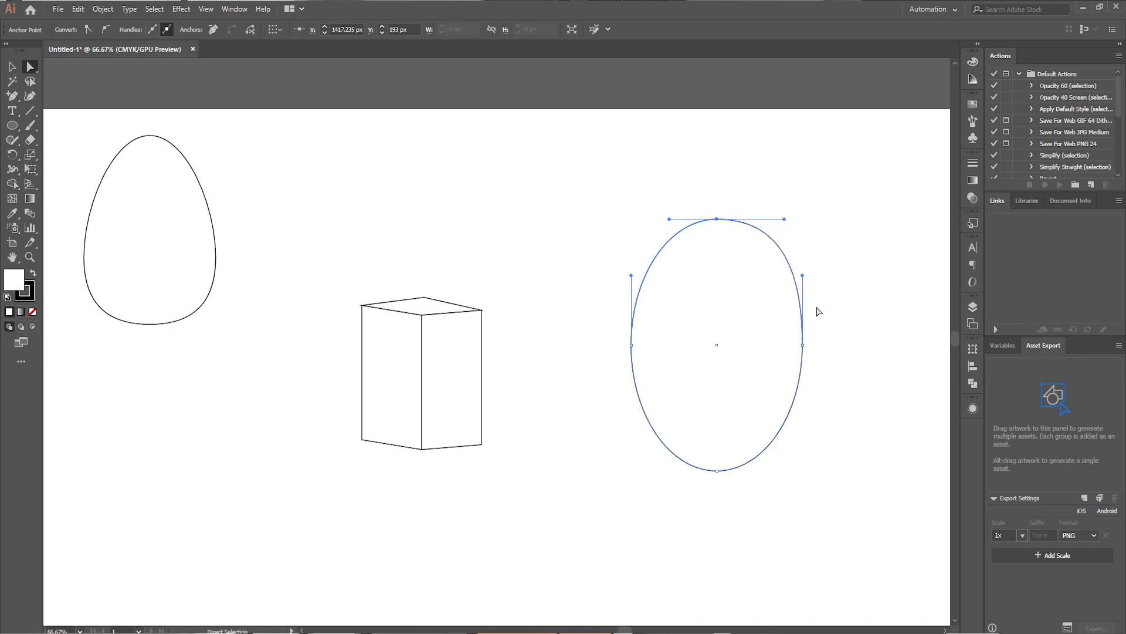
Move the new ellipse's right anchor inward and swing its lower handle inward to form a curved mango shape.
left_click(803, 345)
left_click_drag(803, 345, 787, 346)
left_click_drag(784, 411, 729, 413)
left_click(555, 302)
left_click(706, 330)
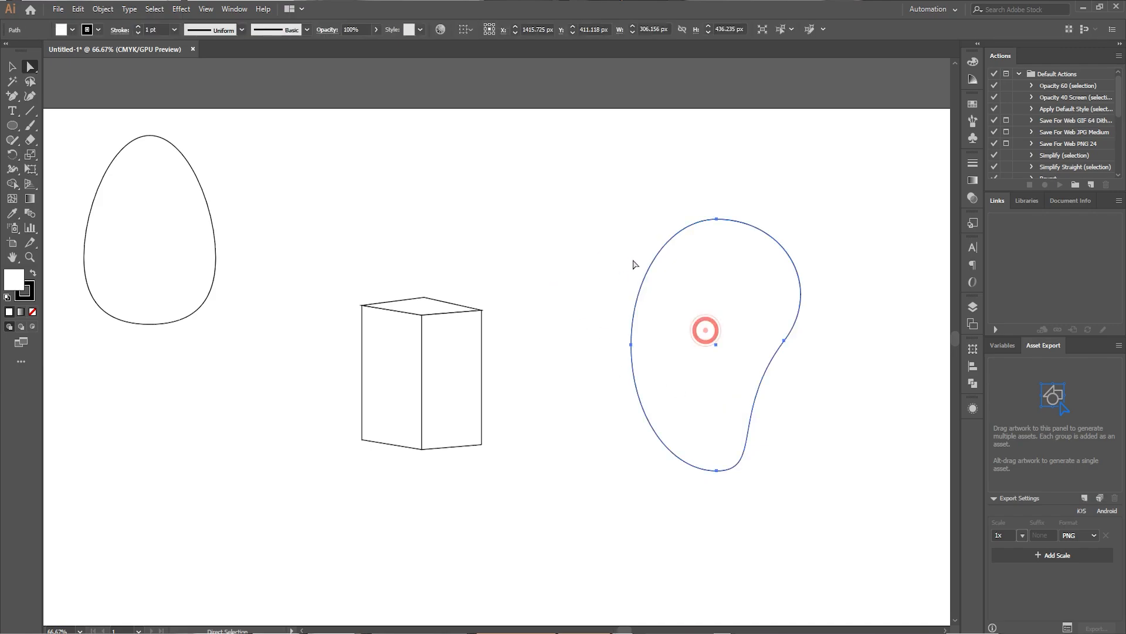
left_click(569, 240)
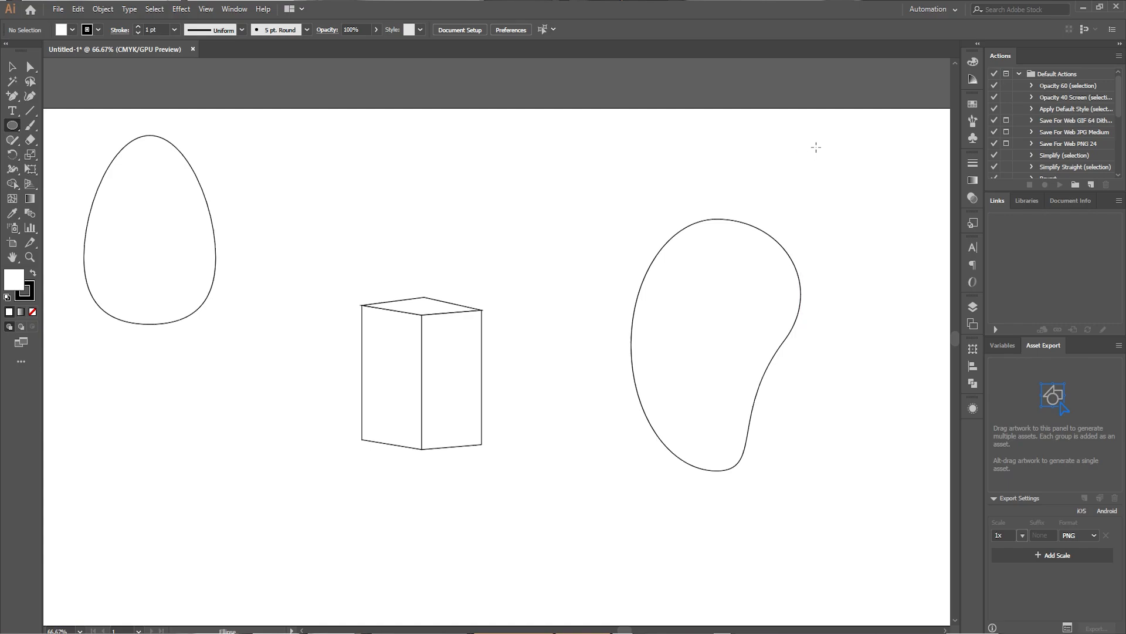
Draw a narrow ellipse about 100 by 198 px and convert its bottom and top anchors to sharp corners.
left_click_drag(826, 144, 880, 258)
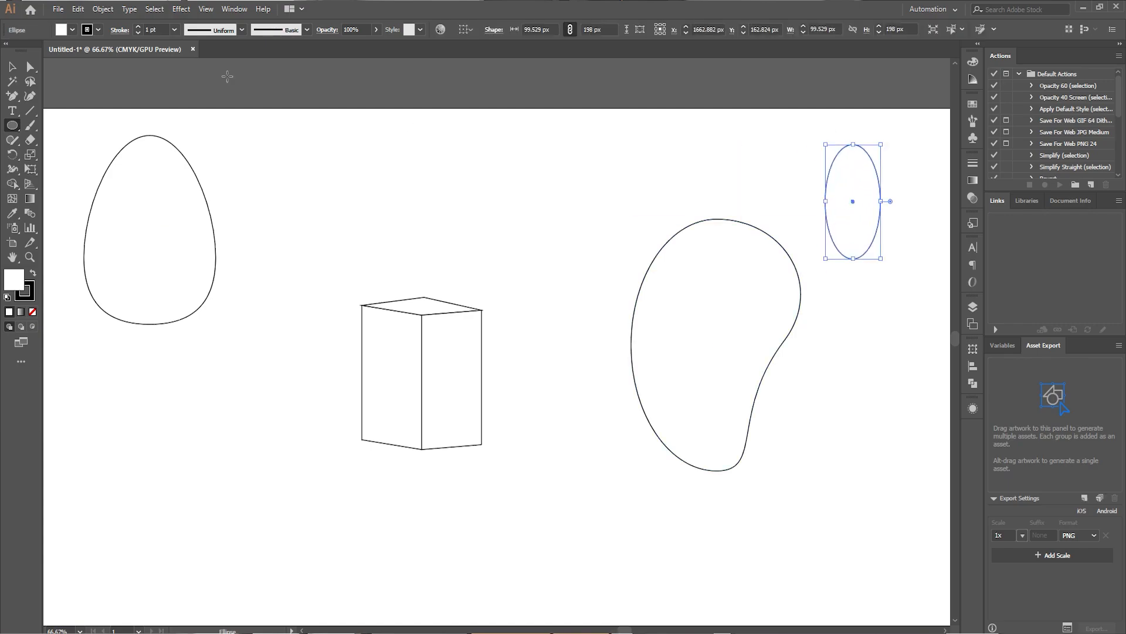
left_click_drag(12, 96, 69, 138)
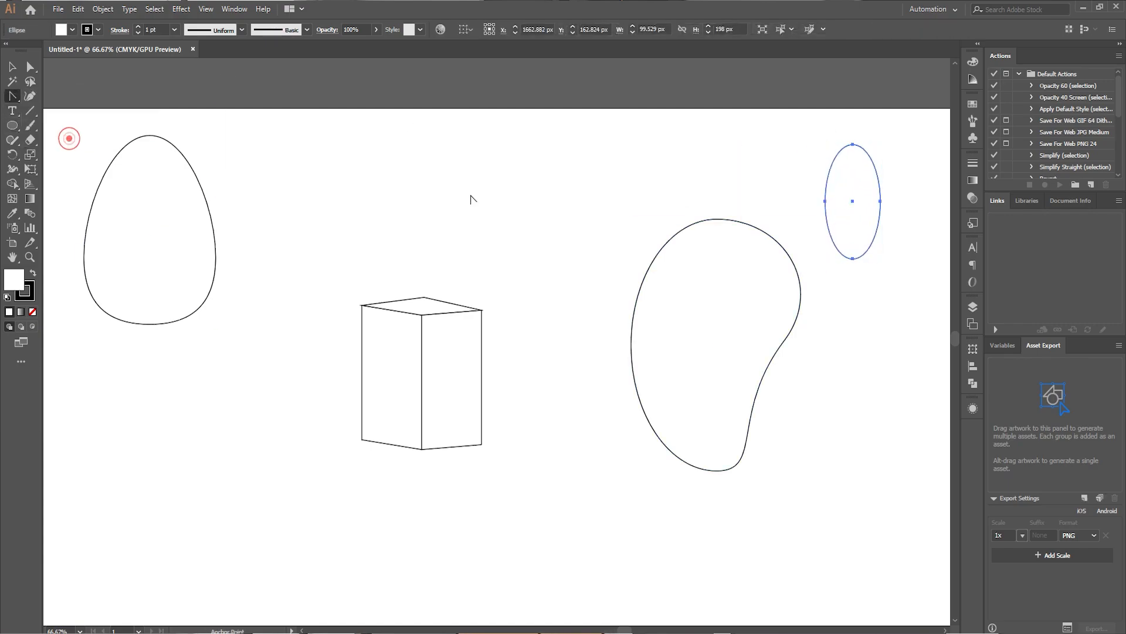
left_click(853, 258)
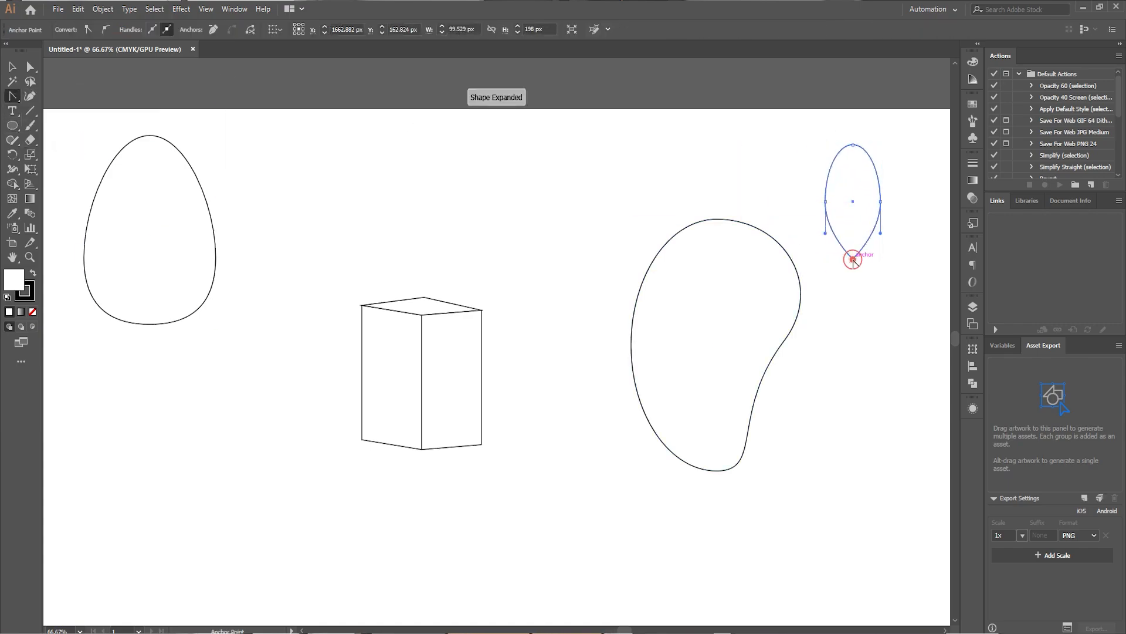
left_click(853, 146)
Place the leaf shape with its tip at the mango's top edge and rotate it counterclockwise.
key("v")
left_click_drag(848, 174, 724, 252)
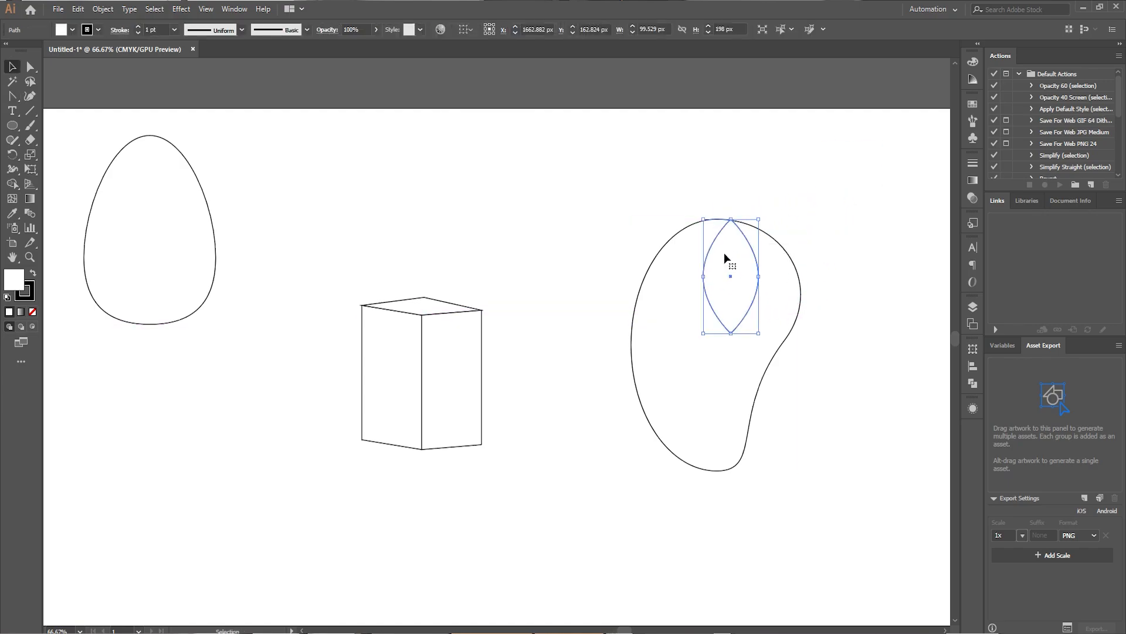
left_click_drag(697, 336, 746, 298)
left_click(812, 189)
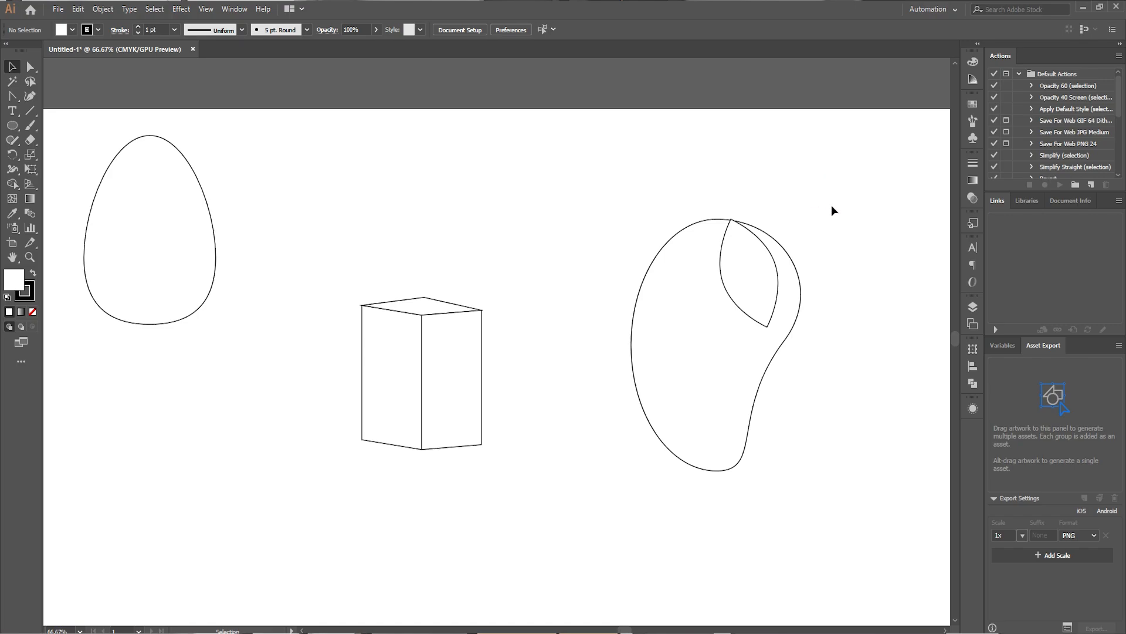
Move the egg down, shift the box slightly down and left, and lower the mango with its leaf to form a more even row.
scroll(592, 493, "down", 2)
scroll(566, 533, "up", 1)
left_click_drag(566, 539, 562, 472)
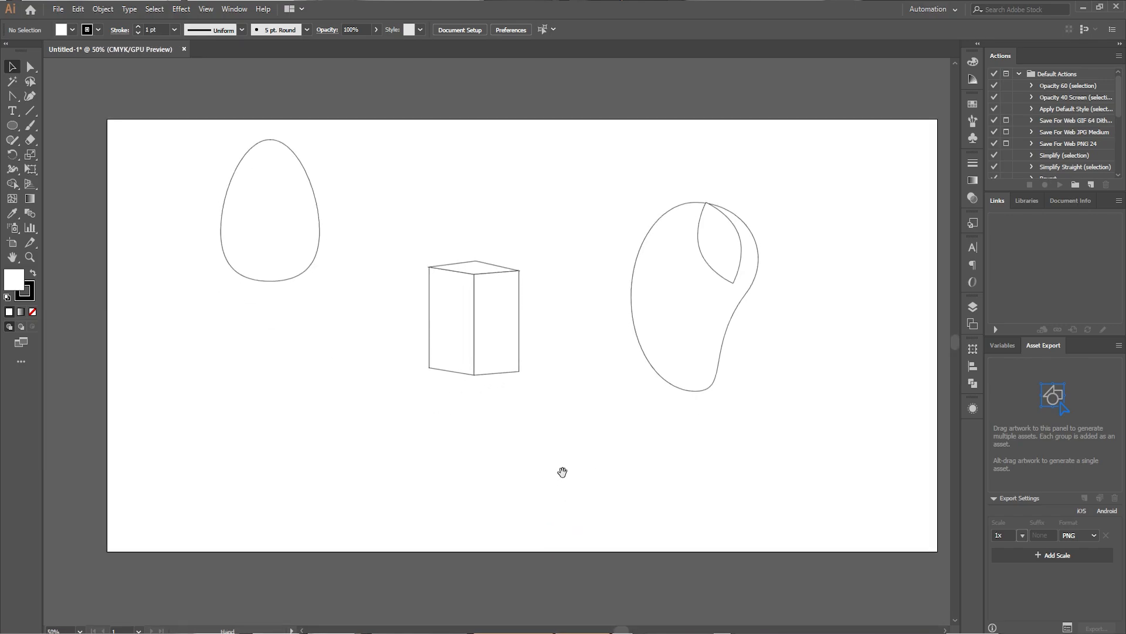
left_click_drag(292, 250, 292, 366)
left_click(491, 332)
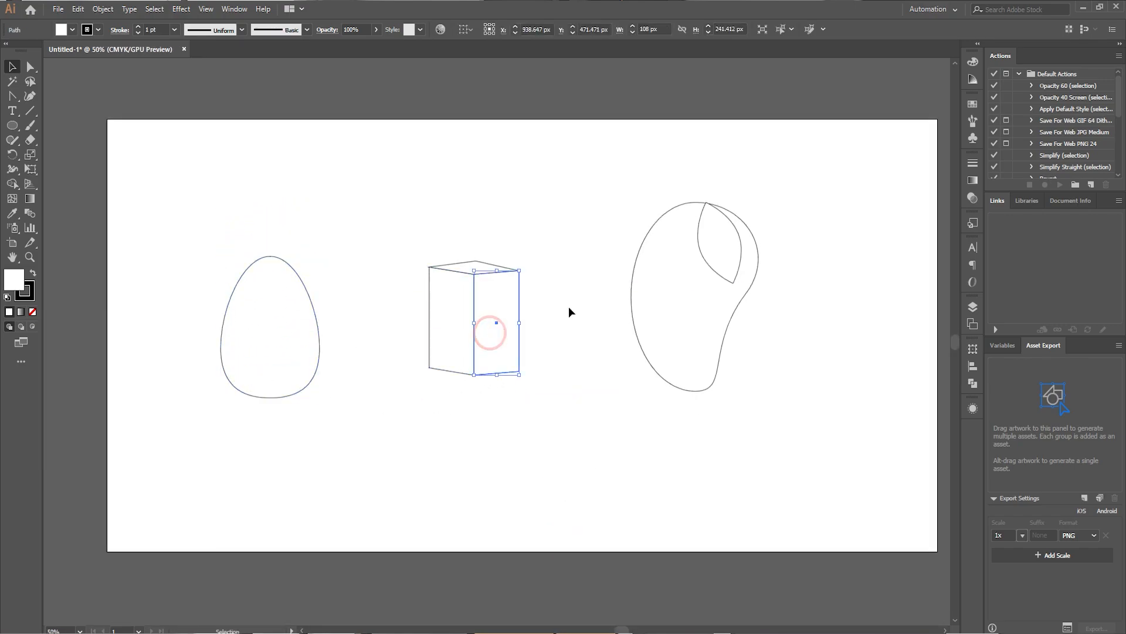
left_click_drag(374, 444, 375, 441)
mouse_move(465, 329)
left_mouse_down()
mouse_move(452, 350)
mouse_move(458, 338)
left_mouse_up()
left_click_drag(616, 188, 709, 333)
left_click(558, 252)
scroll(561, 496, "up", 1)
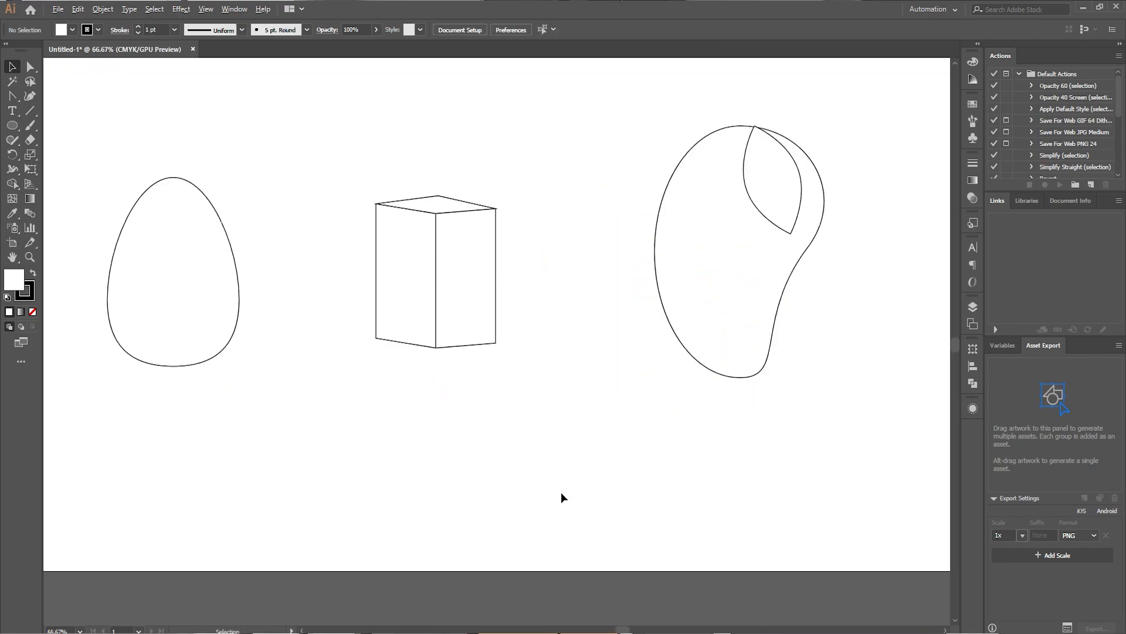
left_click_drag(541, 372, 557, 442)
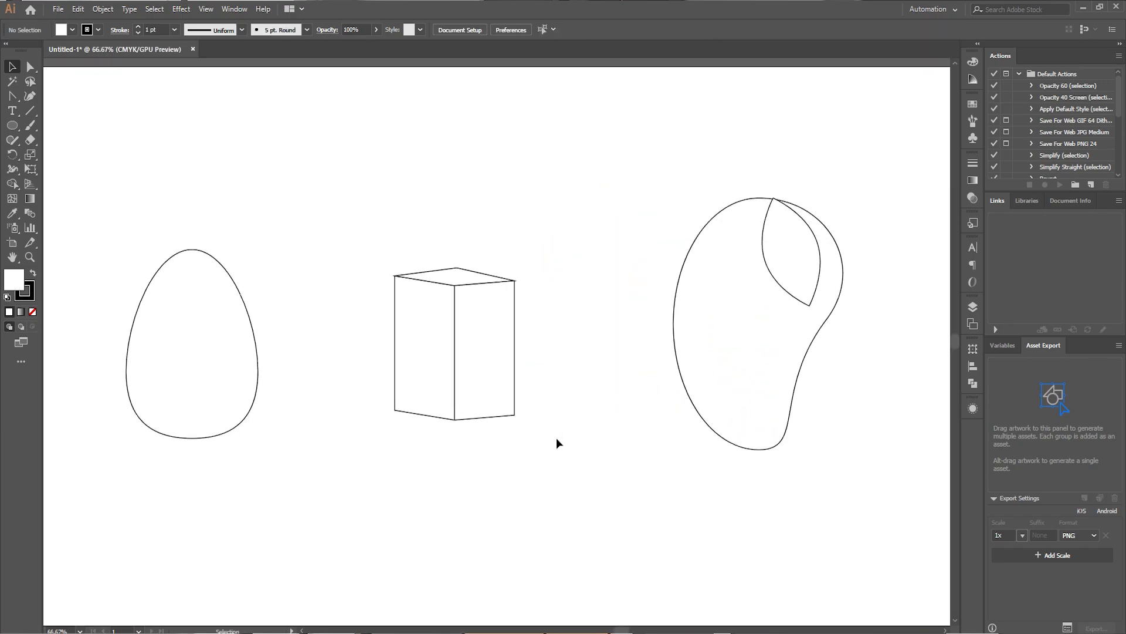
Draw a wide rounded rectangle and pull its upper corner anchors down and inward to form a boat hull with raised ends.
mouse_move(289, 201)
left_mouse_down()
mouse_move(785, 493)
mouse_move(737, 450)
left_mouse_up()
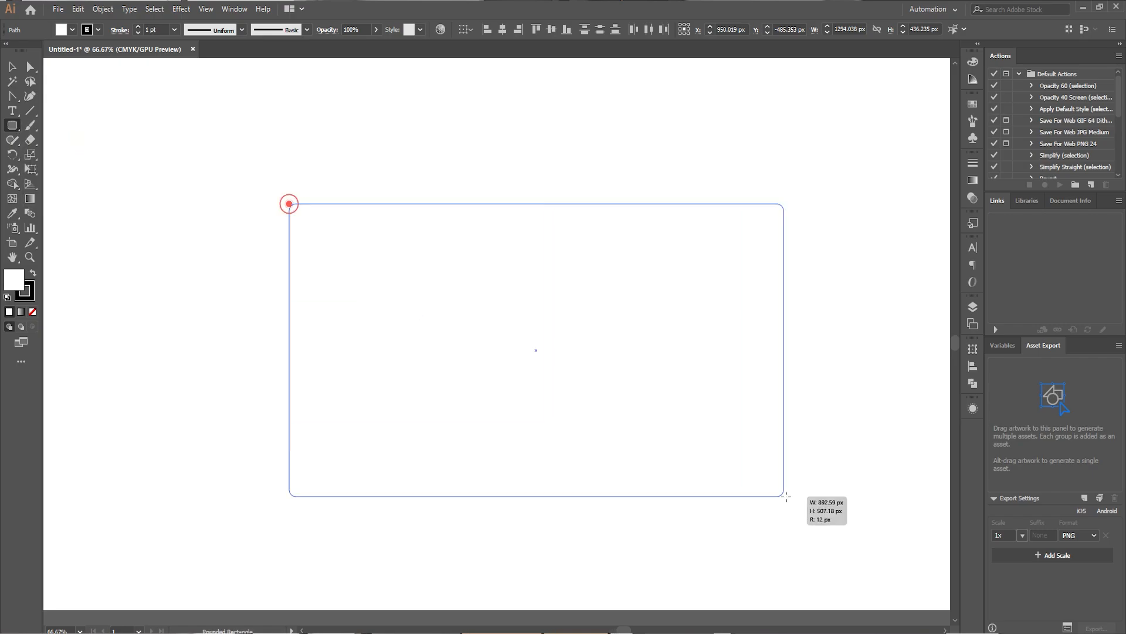
left_click(31, 66)
mouse_move(723, 222)
left_mouse_down()
mouse_move(645, 214)
mouse_move(639, 288)
left_mouse_up()
left_click_drag(383, 205, 419, 288)
Draw a rectangle about 473 by 166 px just above the hull and narrow it from both sides to about 215 px wide.
left_click(12, 125)
left_click(74, 130)
left_click_drag(387, 184, 650, 281)
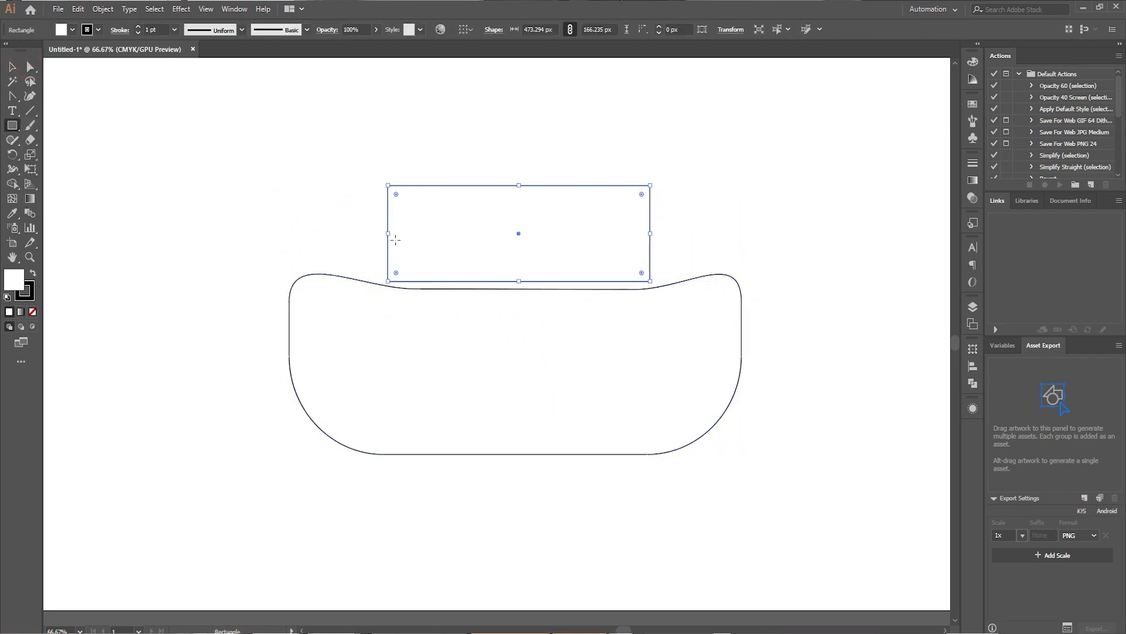
left_click_drag(387, 231, 451, 233)
left_click_drag(651, 232, 585, 235)
Round the small rectangle's two top corners, the left one more strongly, and nudge it down toward the hull.
left_click(30, 67)
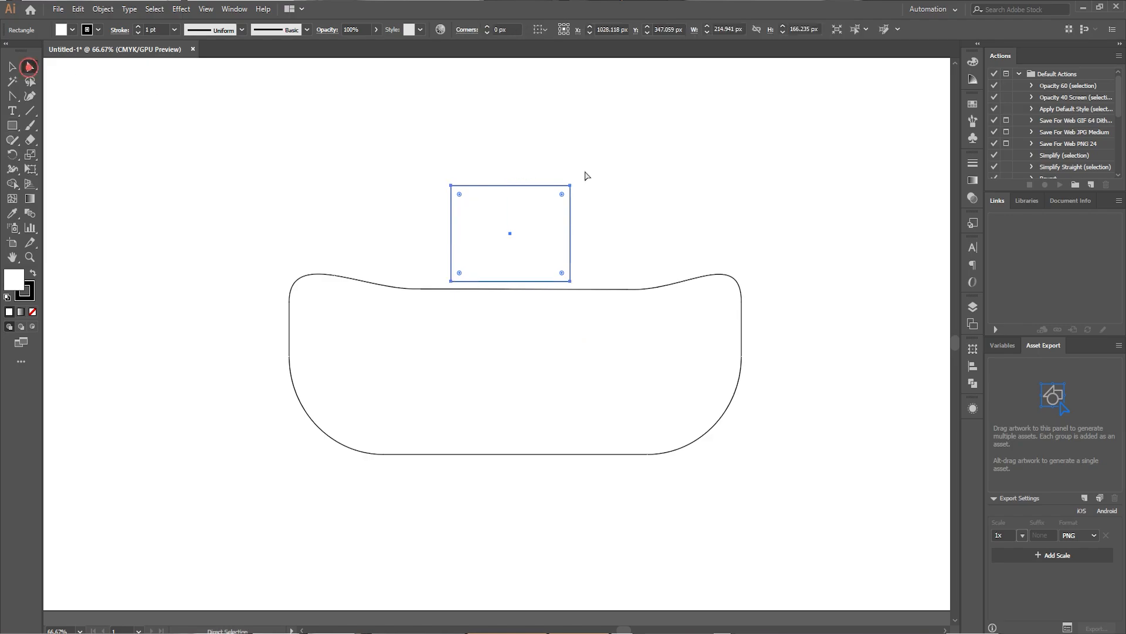
left_click_drag(562, 194, 551, 206)
left_click_drag(459, 194, 478, 214)
left_click(432, 193)
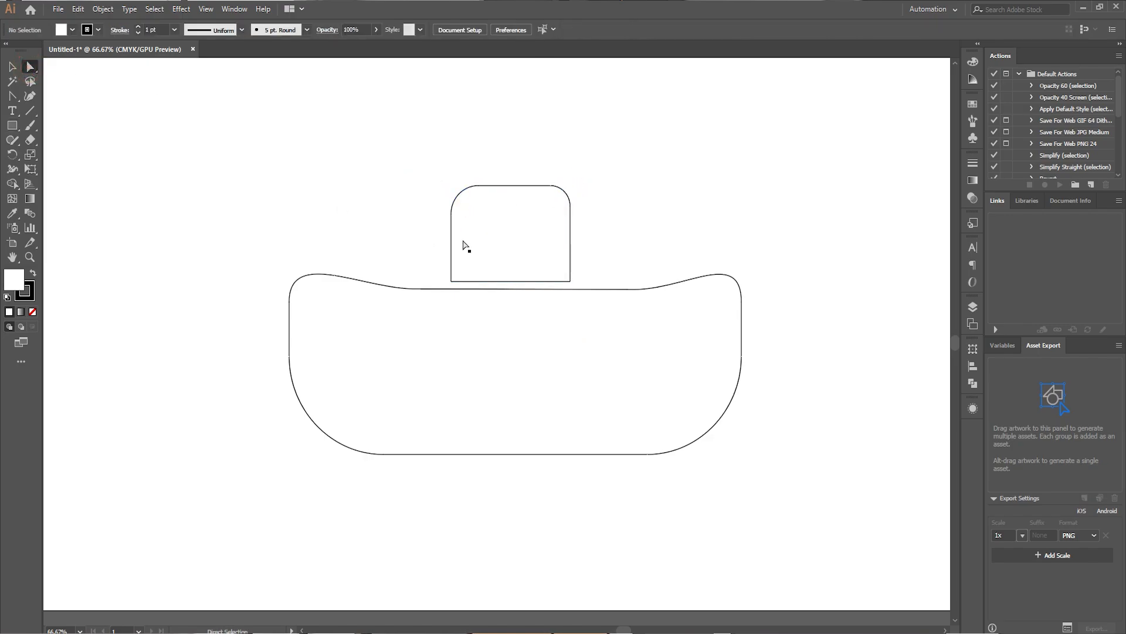
left_click_drag(518, 255, 519, 260)
Select the hull and the cabin together, scale them down and move them to the upper-left area of the artboard.
left_click(12, 67)
left_click(229, 143)
left_click_drag(178, 105, 721, 340)
left_click_drag(743, 191, 566, 292)
left_click_drag(498, 387, 327, 197)
Draw a circle about 446 px wide to the right of the boat and pull its top anchor down to flatten the upper edge.
left_click_drag(12, 126, 59, 155)
left_click_drag(545, 165, 792, 410)
key("a")
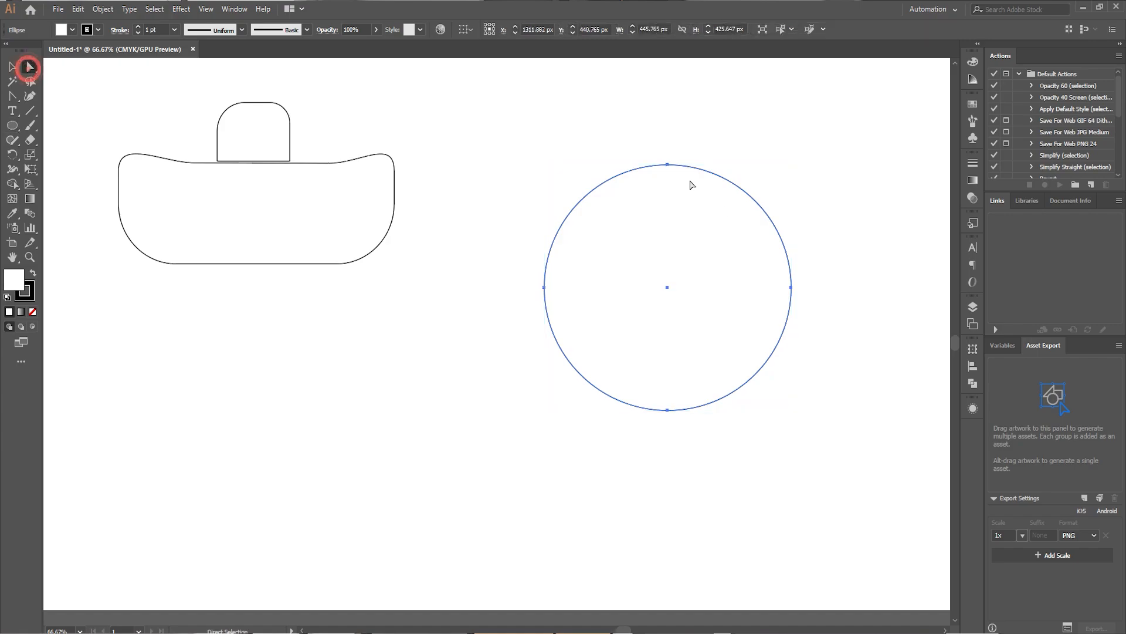
left_click_drag(667, 165, 669, 226)
Tilt the top anchor's handles up on the left and down on the right, and lengthen the right anchor's upper handle while leaning it inward.
left_click_drag(599, 226, 607, 206)
left_click_drag(732, 249, 737, 217)
left_click_drag(601, 234, 614, 209)
left_click_drag(791, 220, 772, 176)
left_click(667, 226)
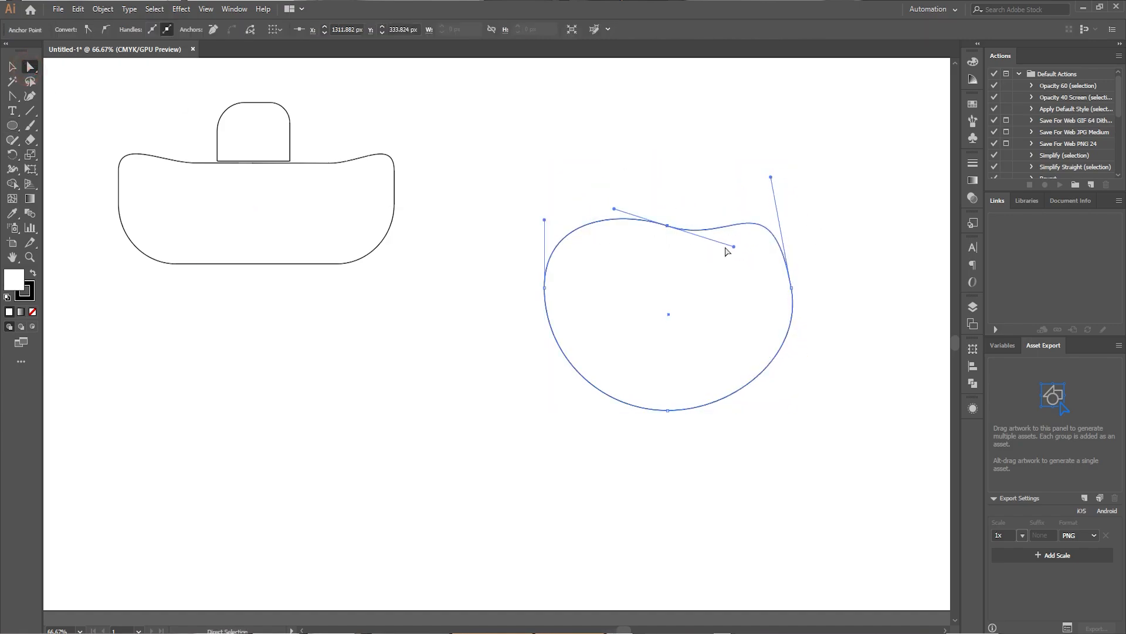
left_click_drag(726, 247, 720, 243)
left_click(662, 222)
Move the shape down and left, swing its left anchor's handles into a snout-like tip, and steepen the top anchor's handles.
left_click_drag(538, 215, 589, 275)
mouse_move(731, 246)
left_mouse_down()
mouse_move(674, 361)
mouse_move(661, 310)
left_mouse_up()
left_click(479, 369)
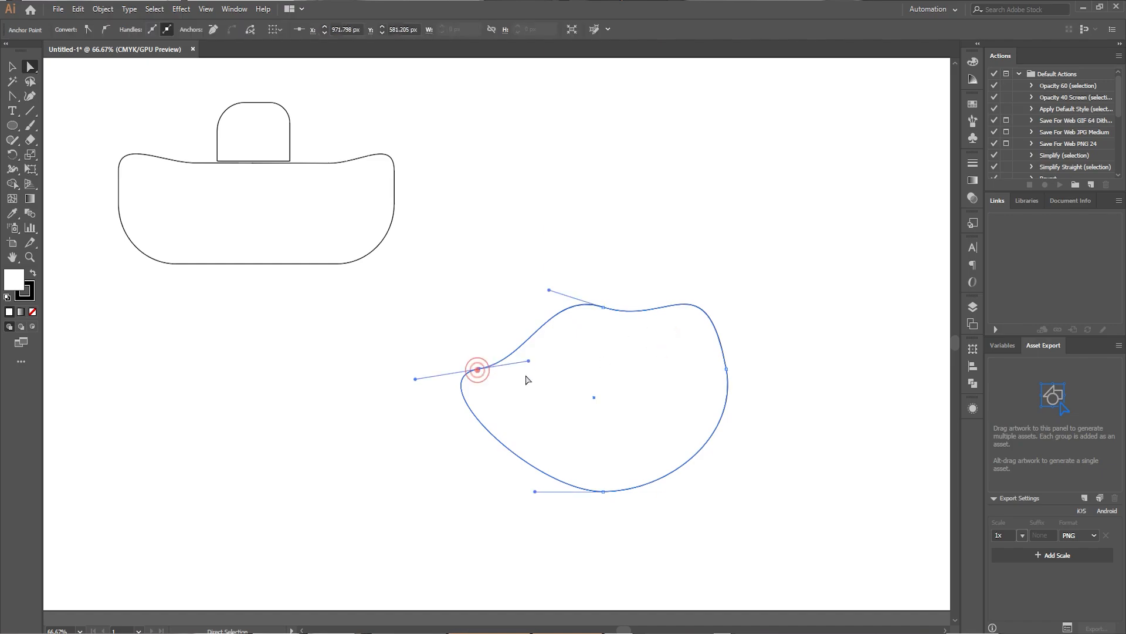
left_click_drag(528, 359, 545, 402)
left_click_drag(549, 287, 561, 269)
Draw an ellipse about 136 by 123 px inside the right part of the shape, and move the shape and ellipse up together.
mouse_move(545, 400)
left_mouse_down()
mouse_move(545, 359)
mouse_move(680, 426)
left_mouse_up()
left_click(12, 125)
key("v")
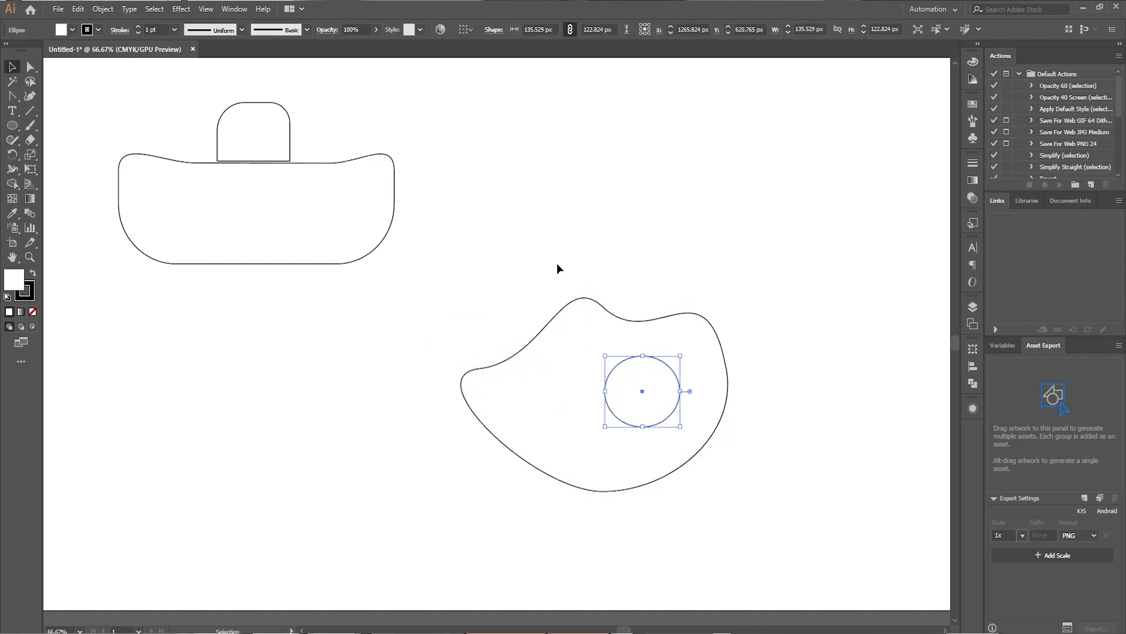
left_click_drag(558, 270, 649, 404)
left_click_drag(645, 390, 624, 180)
left_click(369, 311)
left_click_drag(382, 379, 442, 442)
scroll(469, 464, "down", 1)
left_click_drag(513, 520, 480, 481)
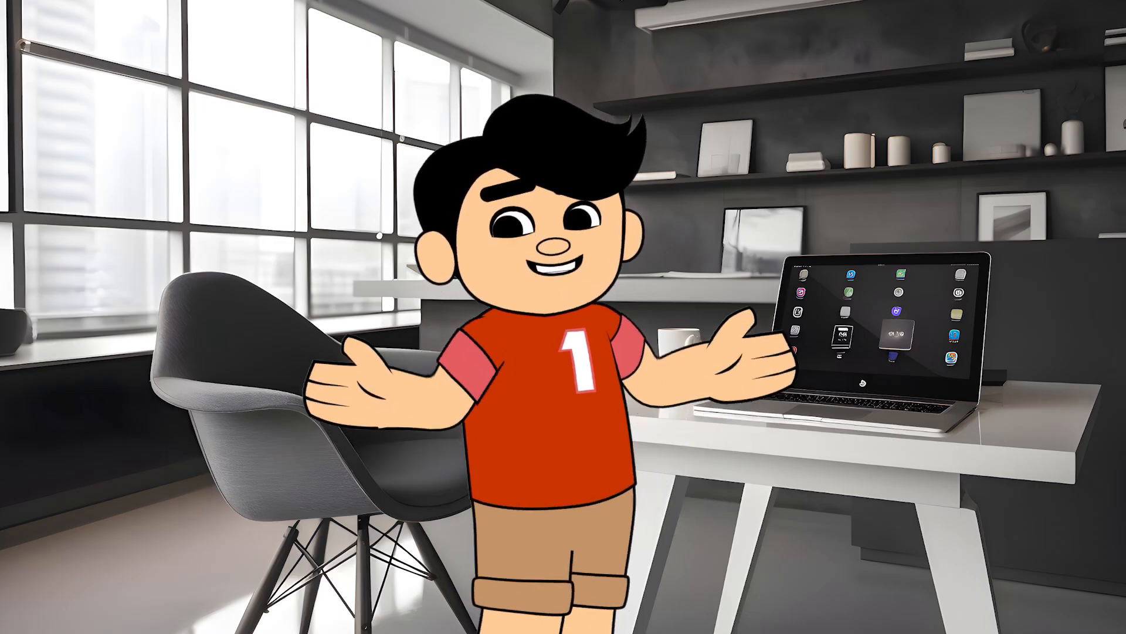